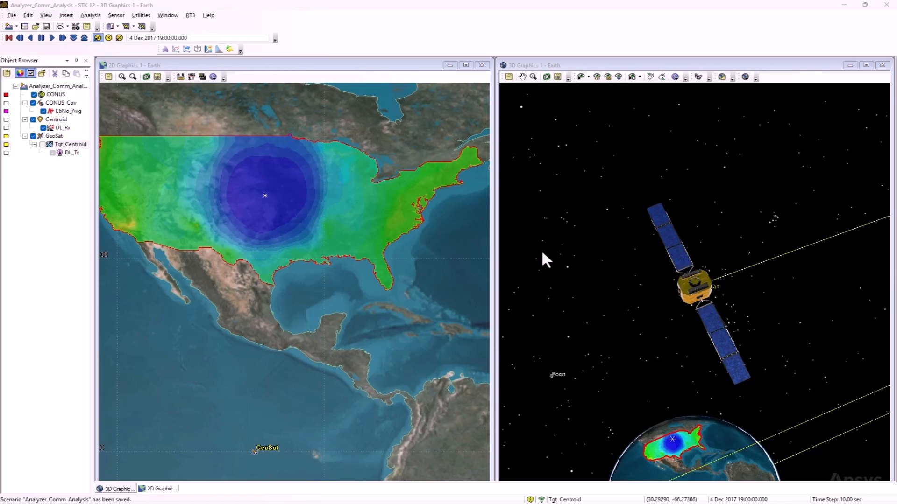
# Display the Tgt_Centroid sensor and its DL_Tx transmitter on GeoSat in the 3D view
pyautogui.moveTo(658, 274); pyautogui.dragTo(624, 154)
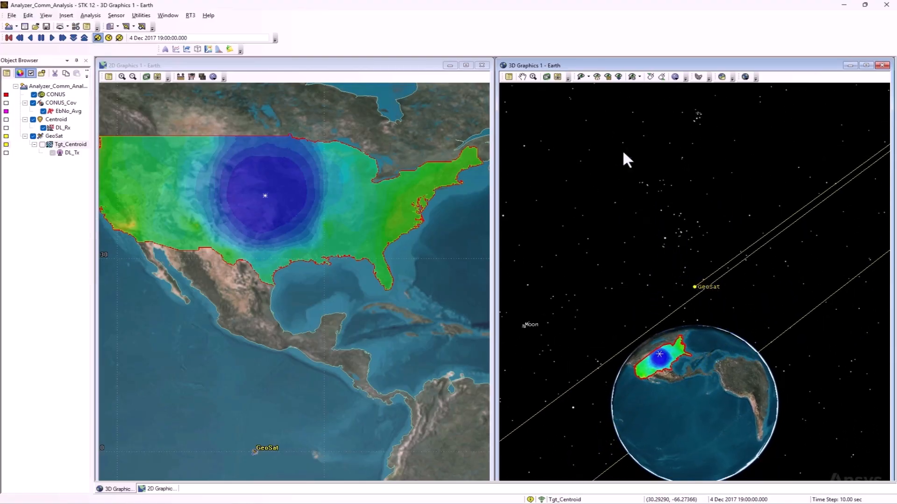
pyautogui.moveTo(821, 202); pyautogui.dragTo(680, 350)
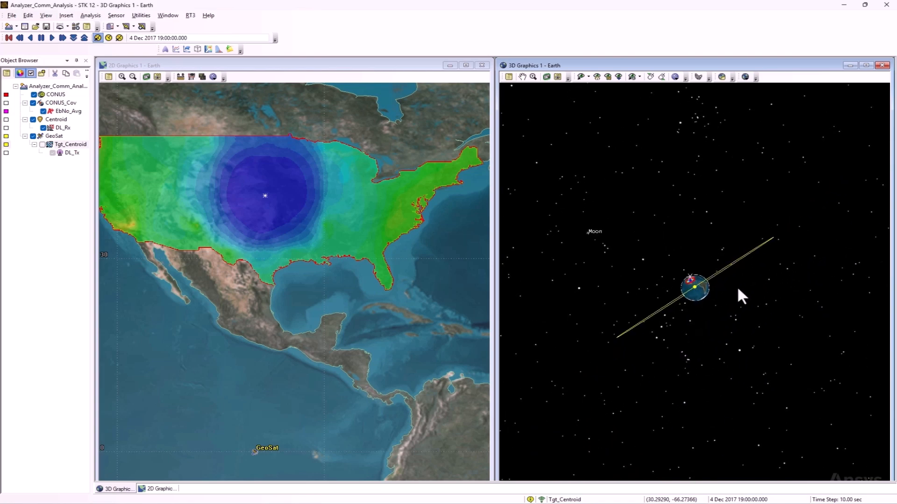
pyautogui.moveTo(698, 271); pyautogui.dragTo(708, 363)
pyautogui.moveTo(719, 248); pyautogui.dragTo(720, 438)
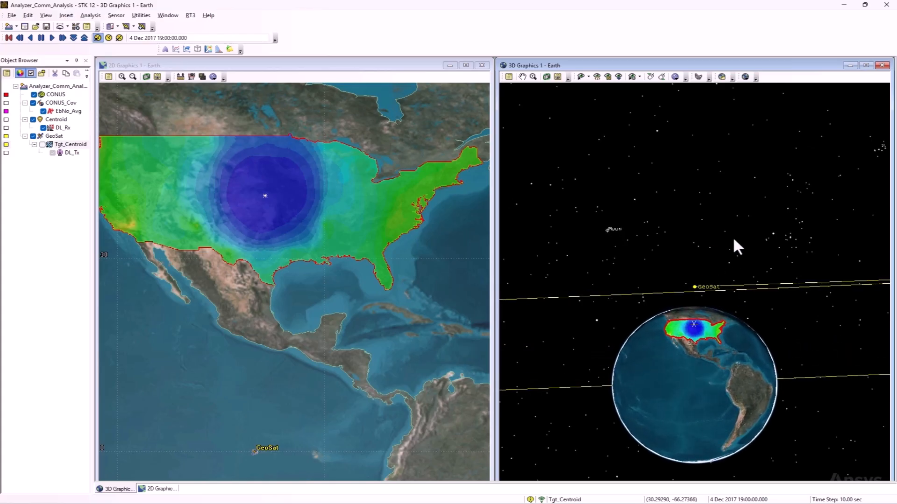
pyautogui.moveTo(730, 243); pyautogui.dragTo(724, 416)
pyautogui.moveTo(747, 236); pyautogui.dragTo(756, 285)
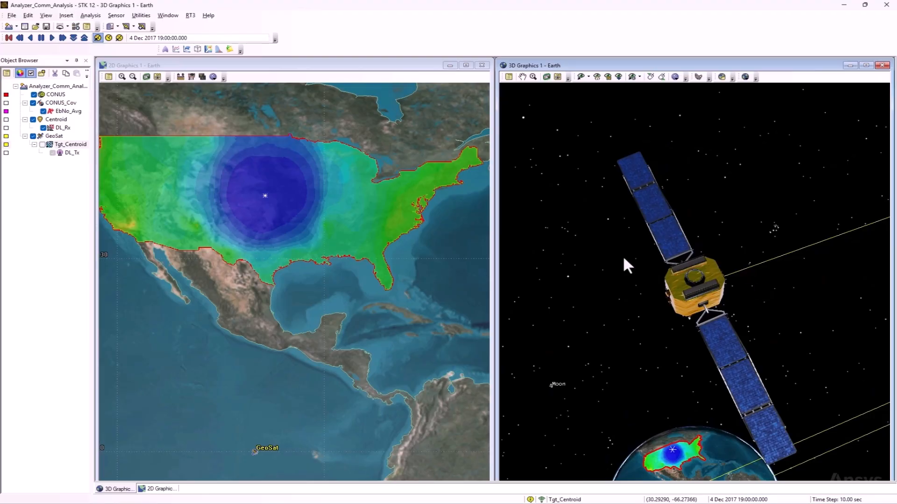
pyautogui.click(43, 145)
pyautogui.moveTo(612, 379); pyautogui.dragTo(636, 374)
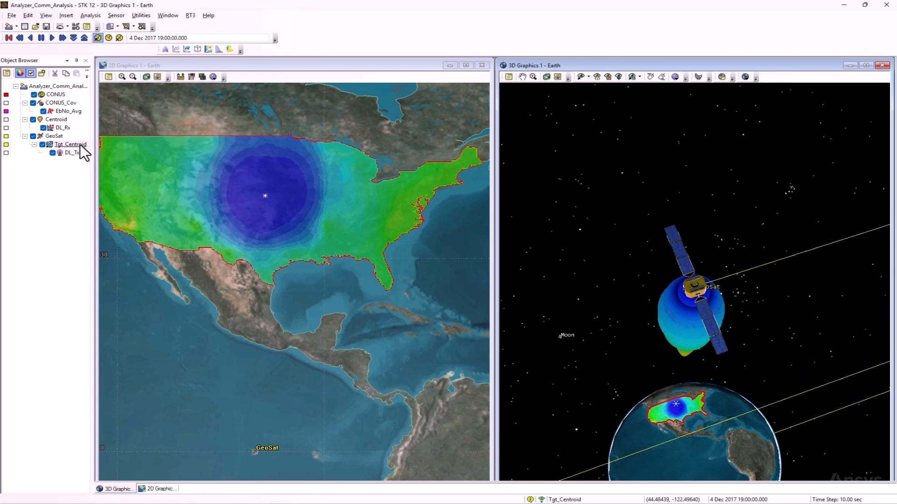
pyautogui.click(55, 120)
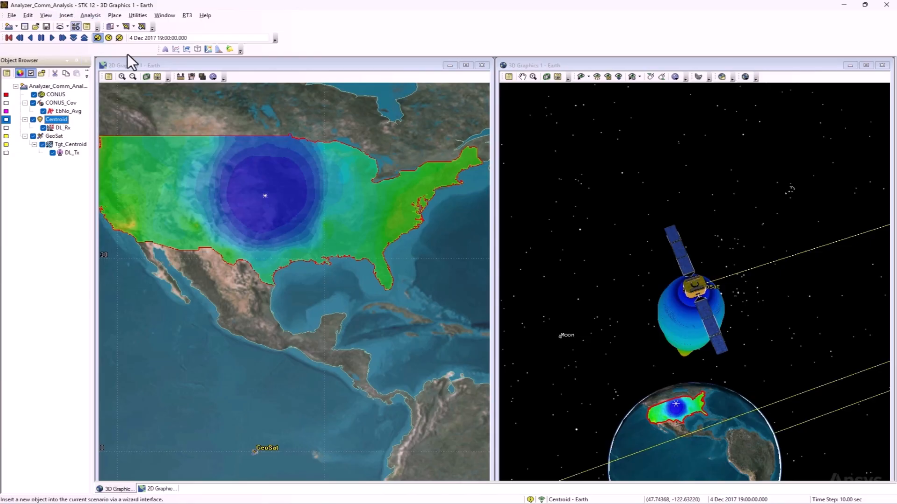
pyautogui.moveTo(700, 281); pyautogui.dragTo(677, 293)
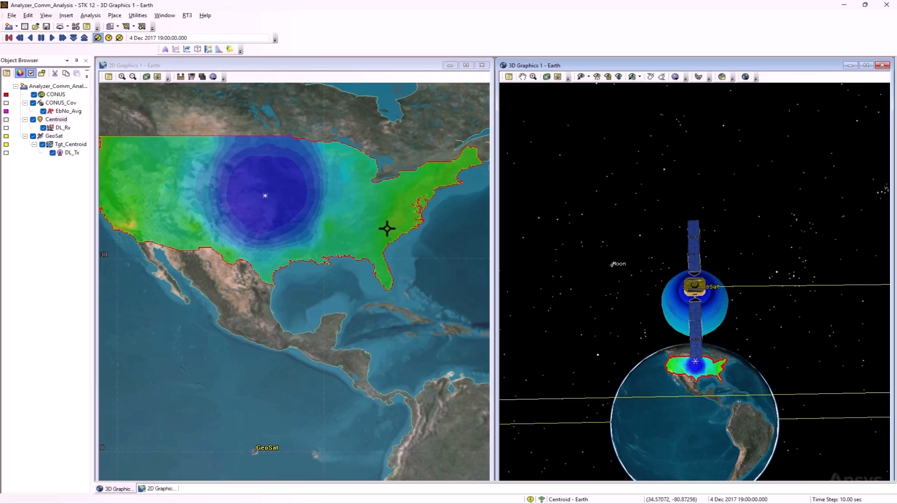
pyautogui.moveTo(386, 229); pyautogui.dragTo(416, 238)
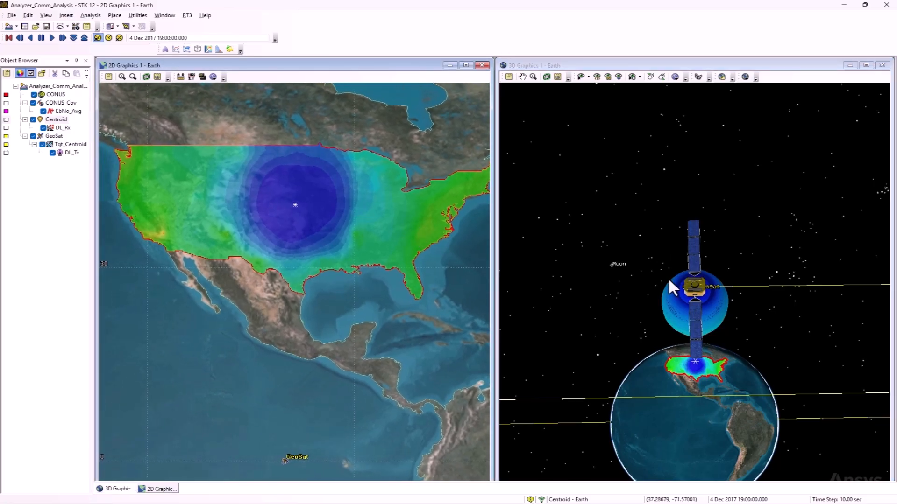
pyautogui.moveTo(673, 287); pyautogui.dragTo(674, 277)
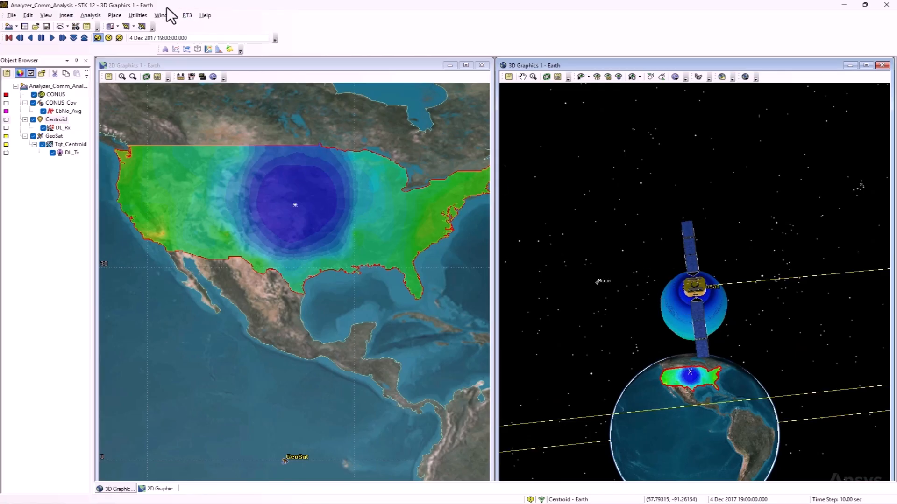
pyautogui.click(88, 15)
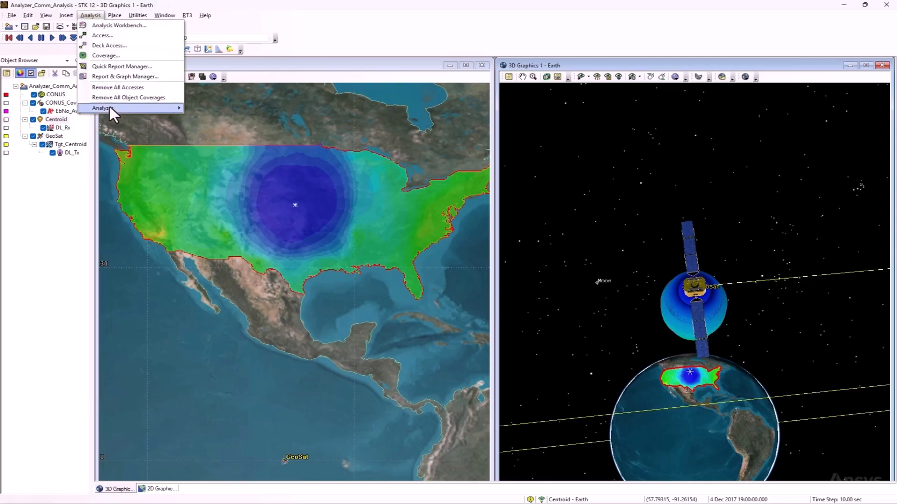
pyautogui.moveTo(109, 107)
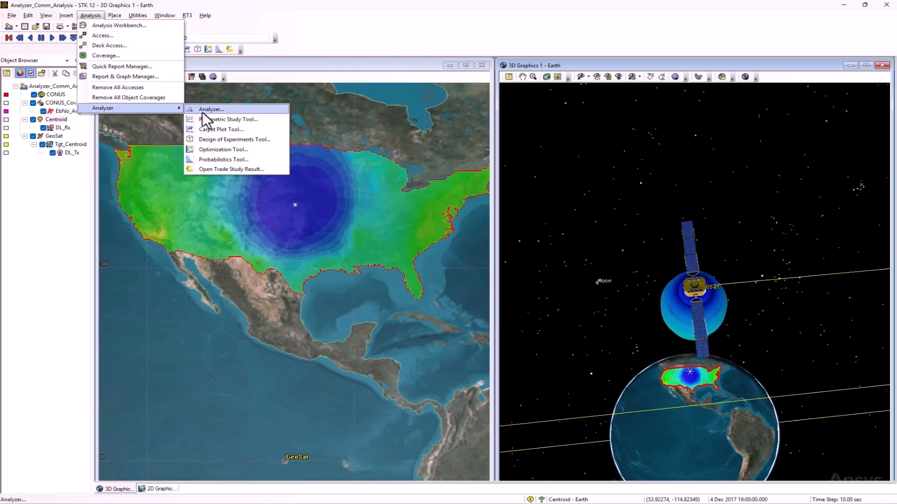
pyautogui.click(310, 46)
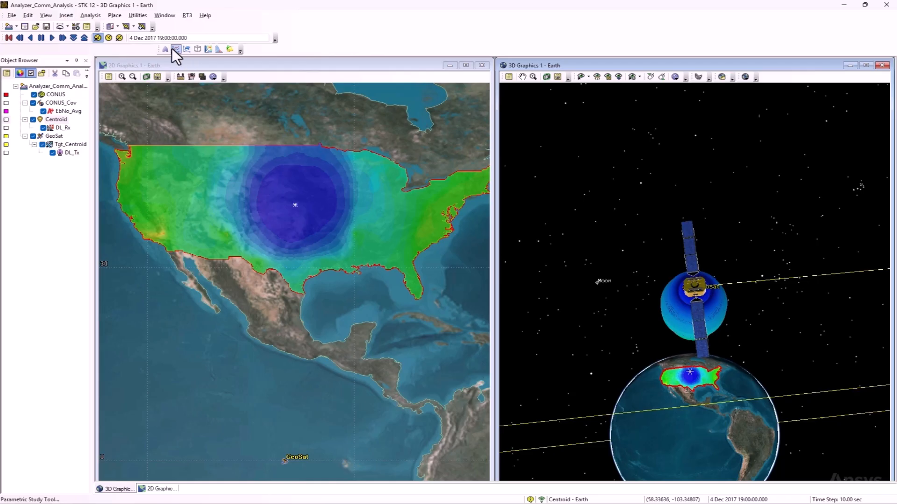
# Open the STK Analyzer for the scenario
pyautogui.click(88, 18)
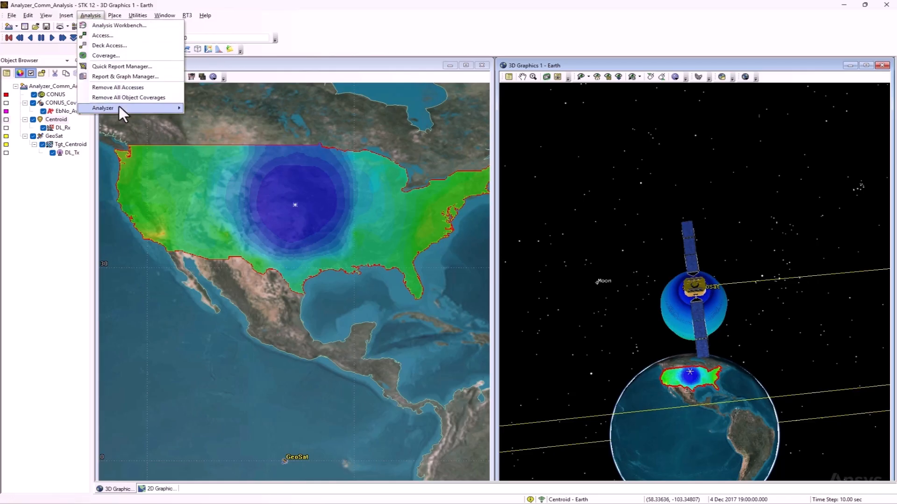
pyautogui.moveTo(121, 108)
pyautogui.click(195, 111)
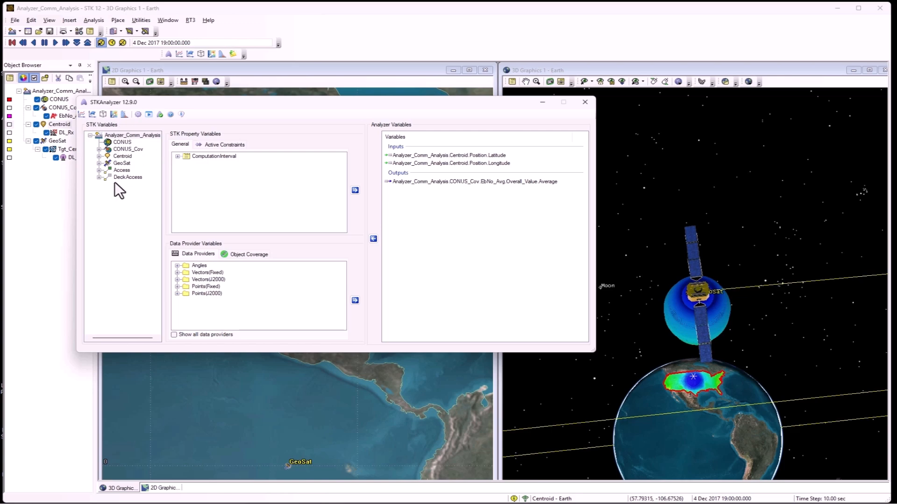
# Expand CONUS_Cov, Centroid, GeoSat and Tgt_Centroid among the STK variables and show the properties of the DL_Tx transmitter
pyautogui.click(99, 149)
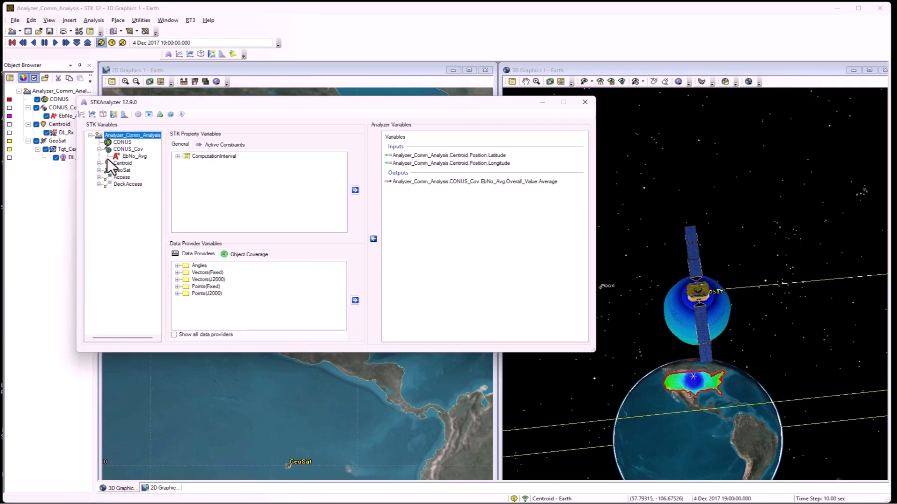
pyautogui.click(99, 163)
pyautogui.click(98, 178)
pyautogui.click(107, 184)
pyautogui.click(127, 192)
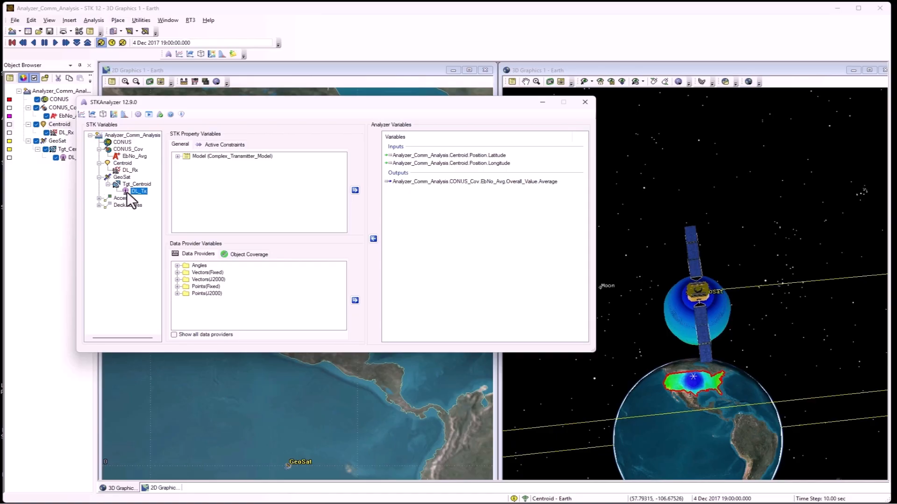
# Locate the Latitude input variable among the Centroid's Position properties
pyautogui.click(123, 165)
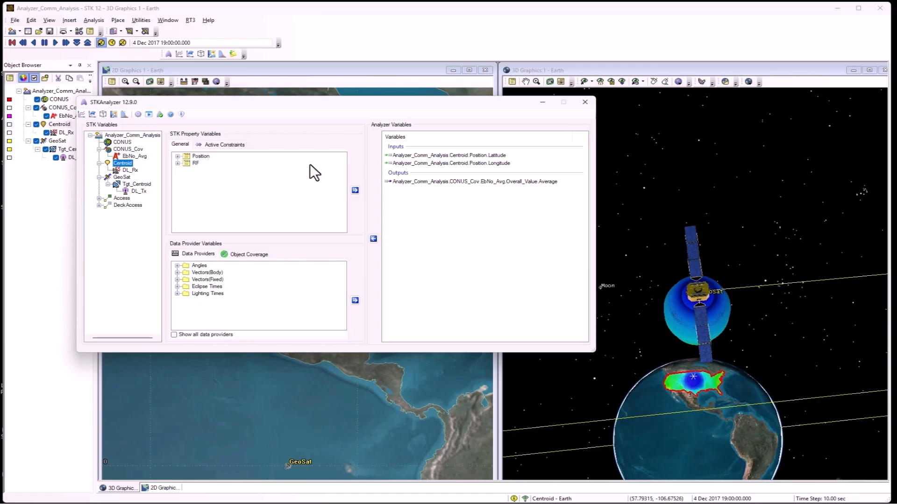
pyautogui.click(177, 156)
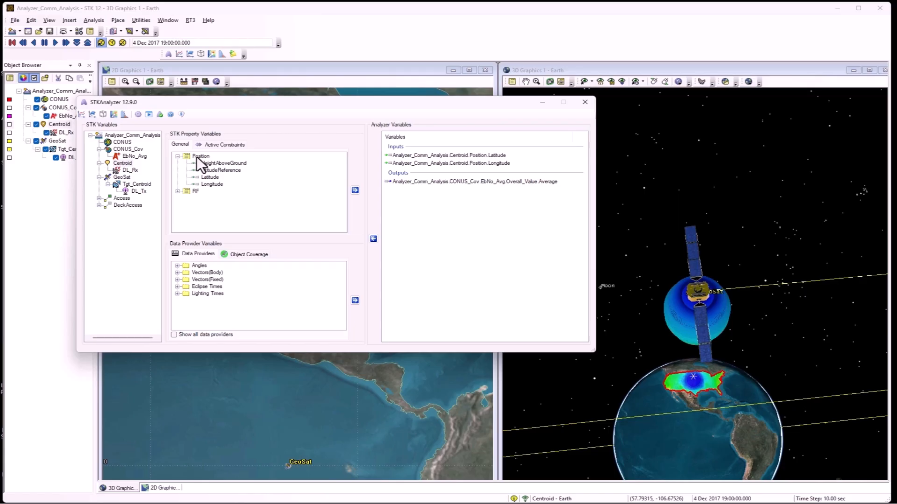
pyautogui.click(210, 177)
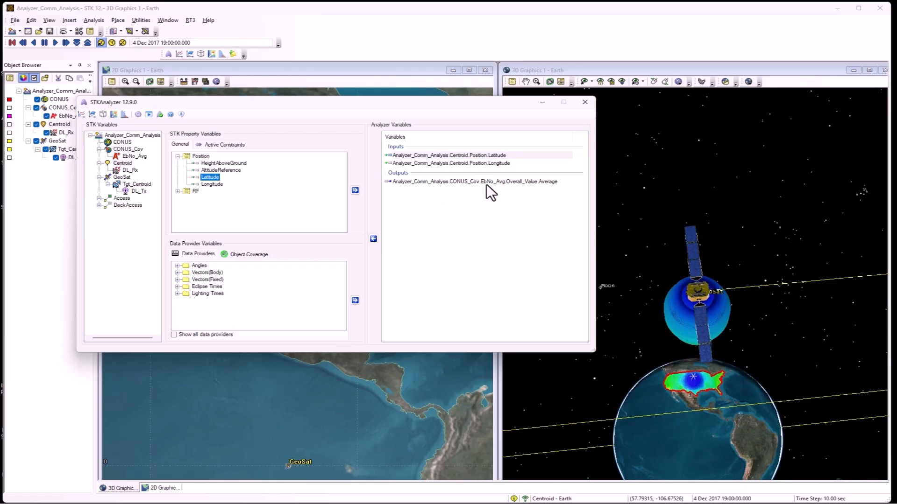
# Locate the Average output of the EbNo_Avg figure of merit under its Overall Value data provider
pyautogui.click(123, 157)
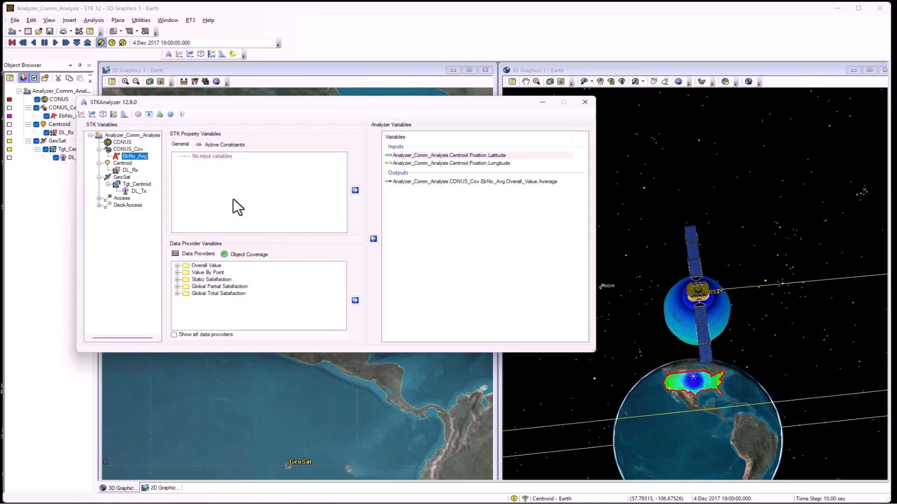
pyautogui.click(177, 266)
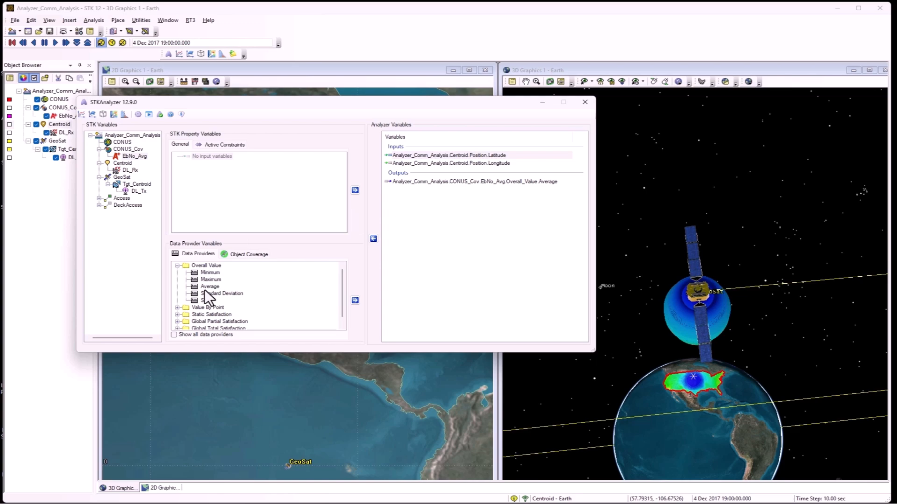
pyautogui.click(209, 287)
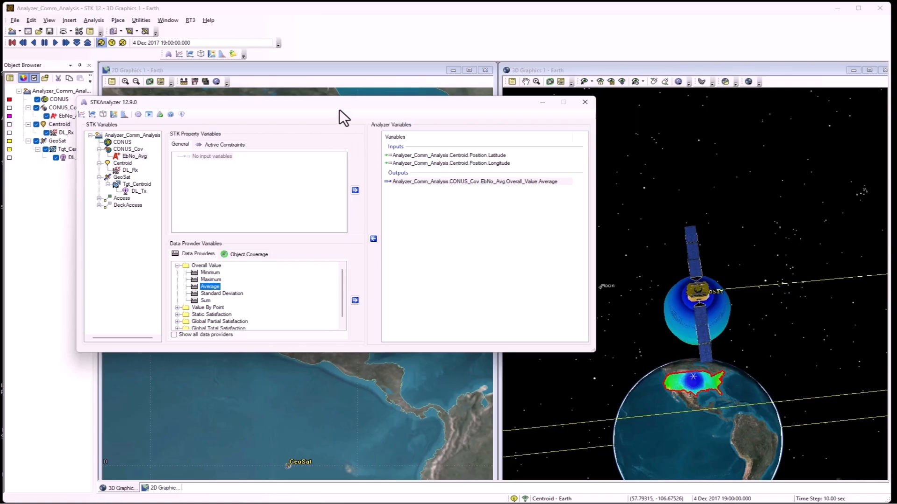
# Open the Carpet Plot Tool and add the Centroid's Latitude and Longitude as its two design variables
pyautogui.moveTo(340, 107)
pyautogui.mouseDown()
pyautogui.moveTo(391, 128)
pyautogui.moveTo(364, 133)
pyautogui.moveTo(346, 118)
pyautogui.mouseUp()
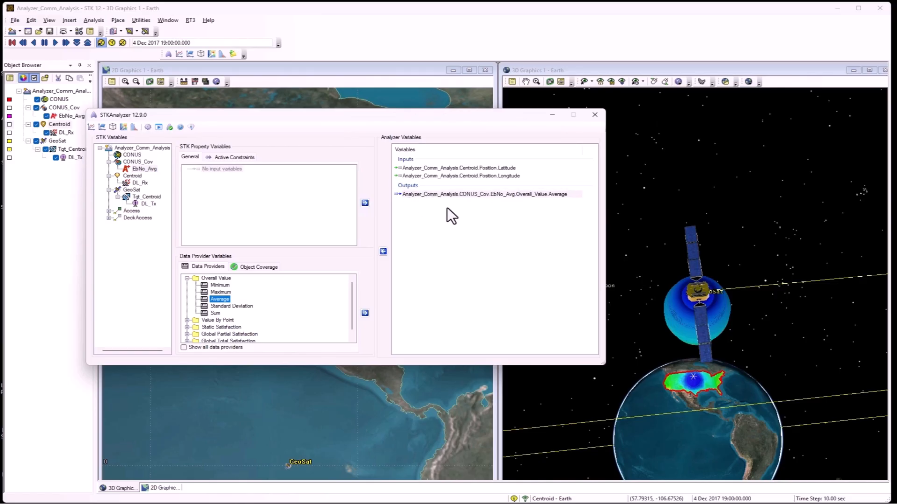
pyautogui.click(102, 126)
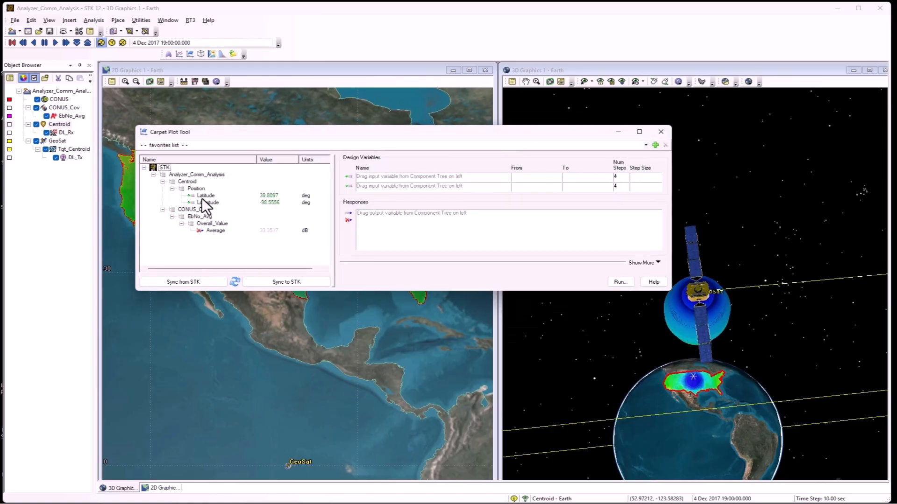
pyautogui.moveTo(205, 195); pyautogui.dragTo(373, 178)
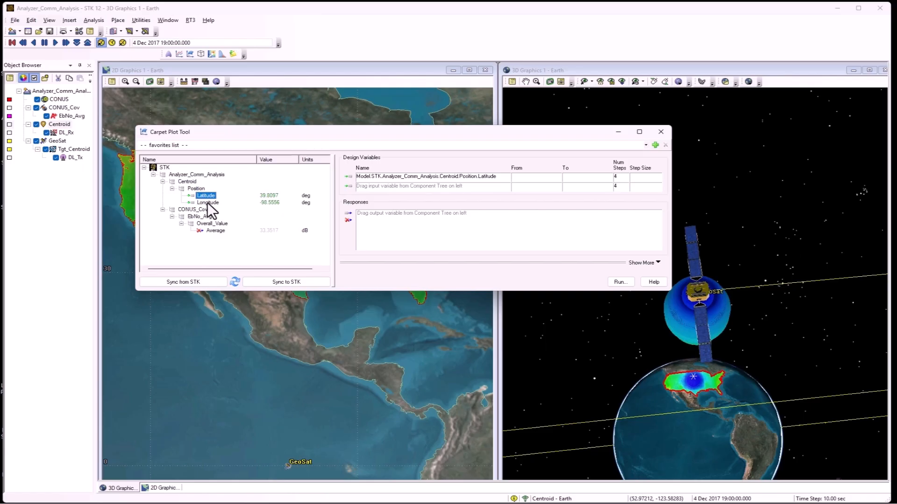
pyautogui.moveTo(207, 203); pyautogui.dragTo(421, 187)
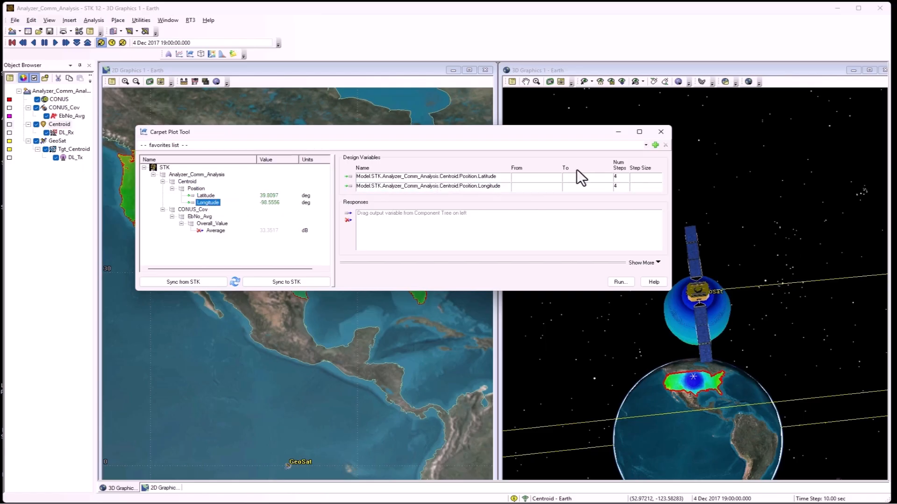
# Set the Latitude design variable to run from 33 to 38 in 6 steps
pyautogui.click(541, 177)
pyautogui.write('33')
pyautogui.write('38')
pyautogui.click(615, 177)
pyautogui.write('6')
# Set the Longitude design variable to run from -88 to -93 in 6 steps
pyautogui.write('-88')
pyautogui.click(583, 187)
pyautogui.write('-93')
pyautogui.click(607, 188)
pyautogui.write('6')
# Add EbNo_Avg's overall Average as the response and run the carpet plot study
pyautogui.moveTo(215, 231); pyautogui.dragTo(467, 227)
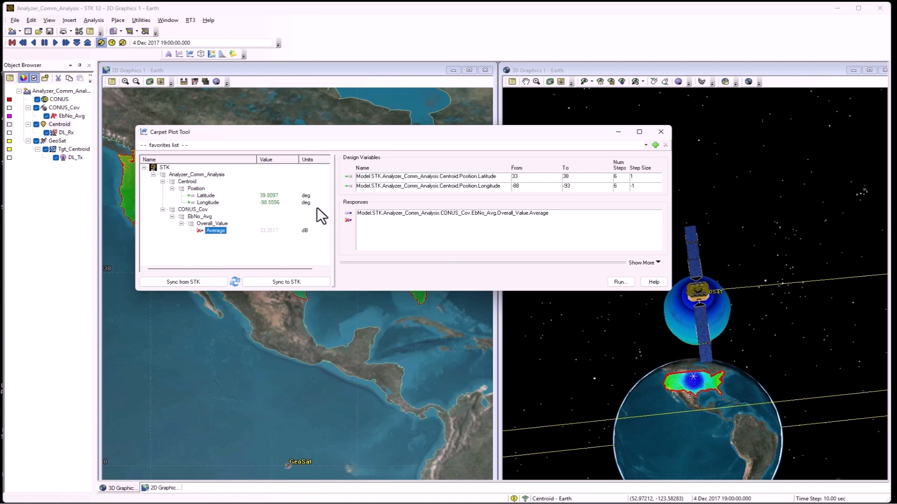
pyautogui.moveTo(491, 136); pyautogui.dragTo(663, 18)
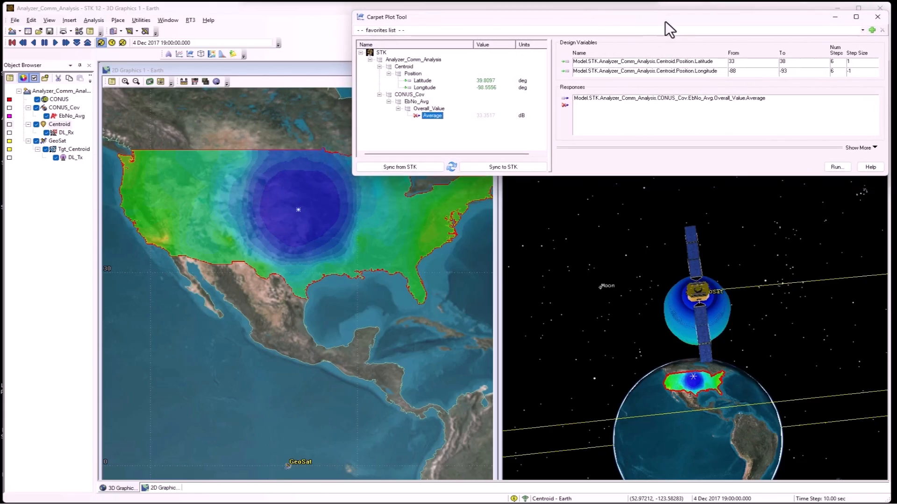
pyautogui.click(835, 167)
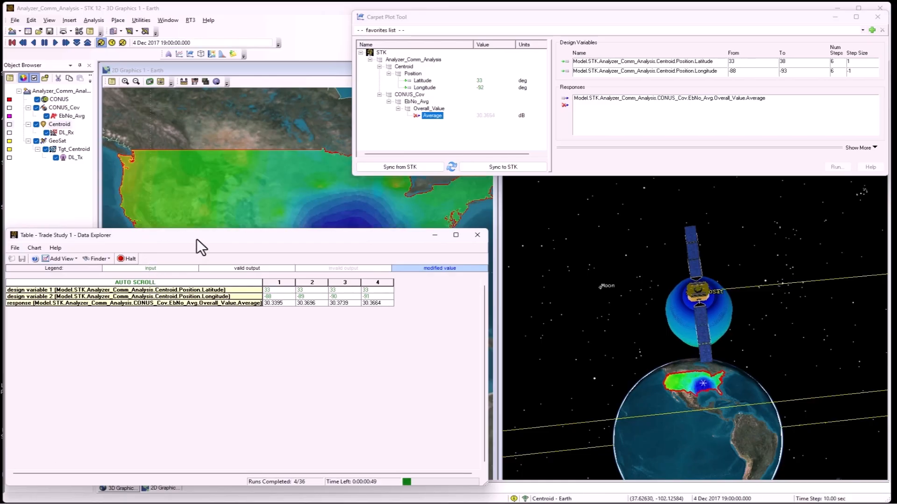
# Close the Trade Study 1 results table without saving it, and close the STK Analyzer window
pyautogui.moveTo(198, 239); pyautogui.dragTo(205, 372)
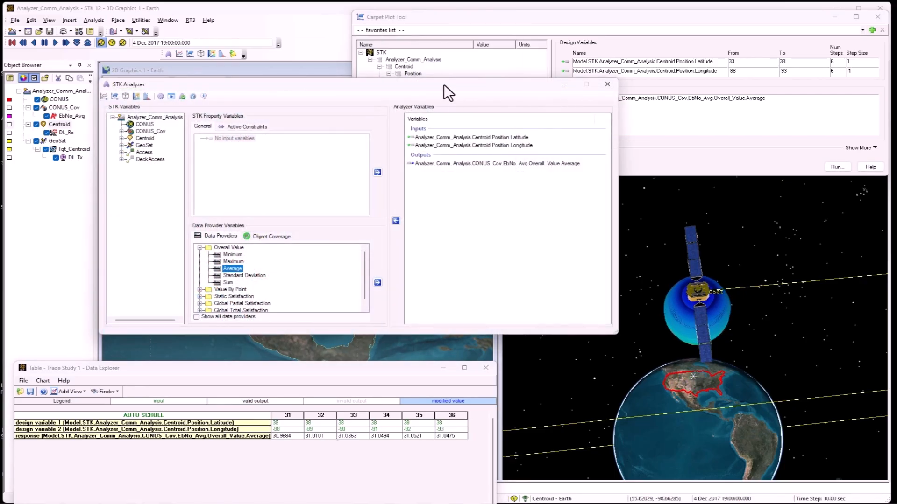
pyautogui.moveTo(444, 84); pyautogui.dragTo(416, 81)
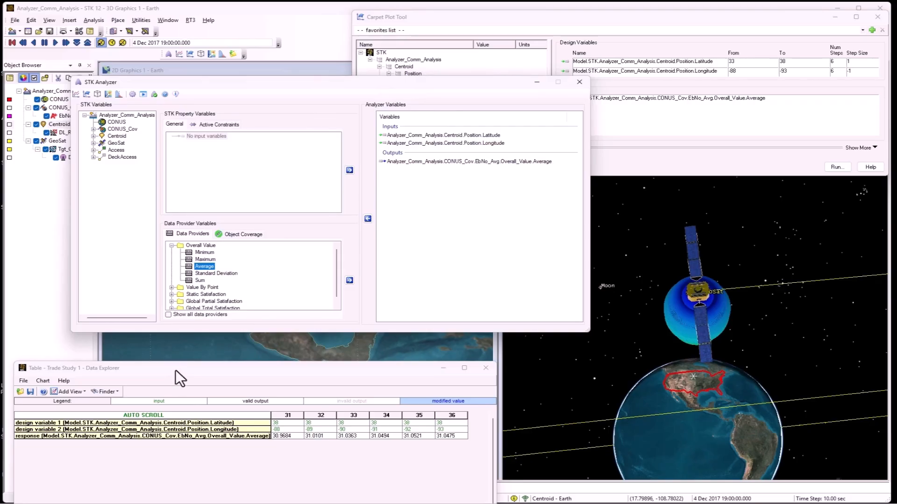
pyautogui.moveTo(176, 369); pyautogui.dragTo(209, 225)
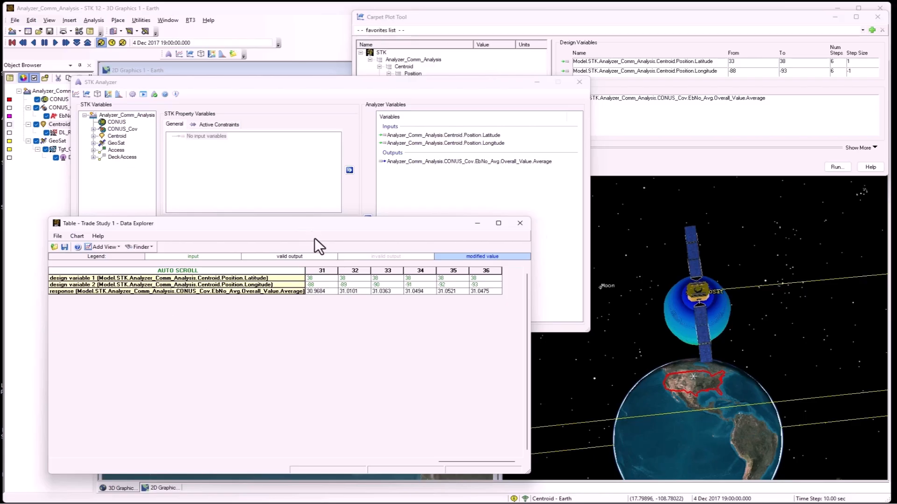
pyautogui.click(520, 223)
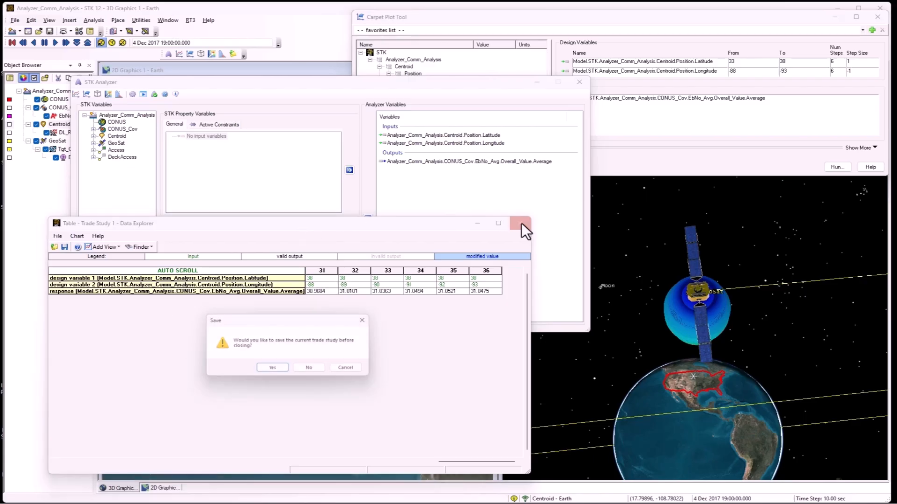
pyautogui.click(321, 372)
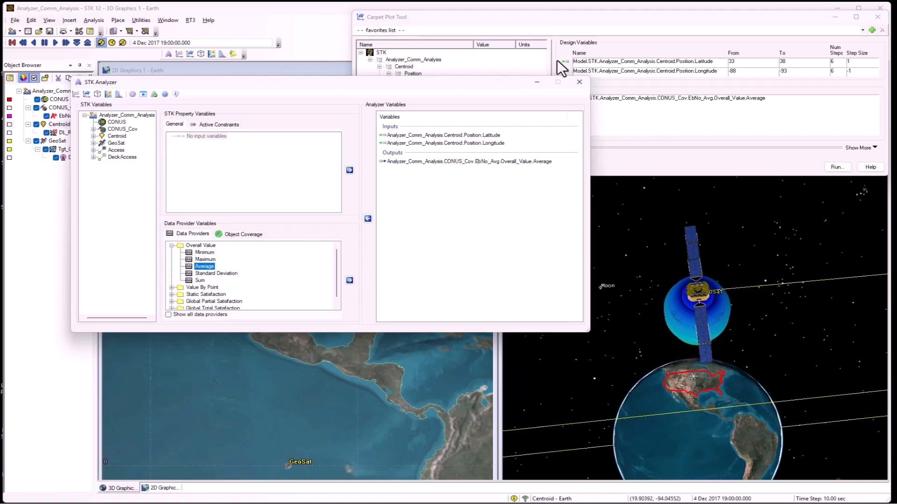
pyautogui.click(579, 82)
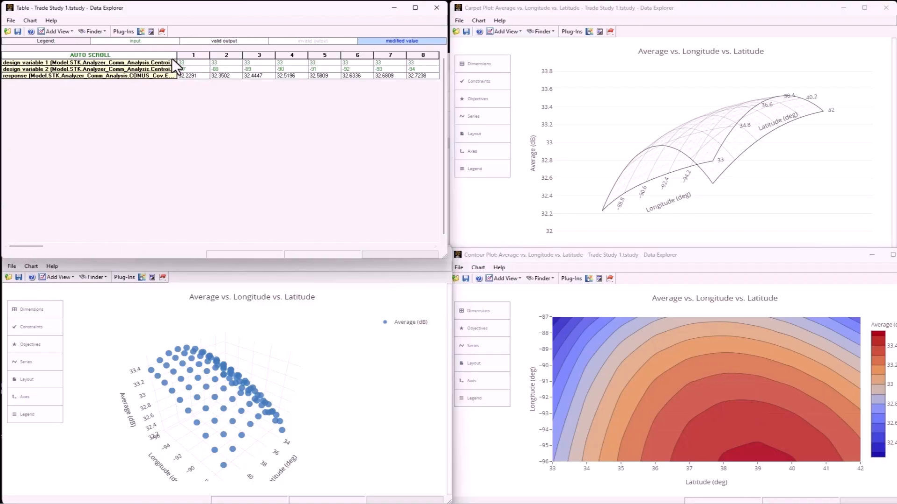
# Adjust the width of the variable name column in the Trade Study 1 table and look through all the run columns
pyautogui.moveTo(177, 55); pyautogui.dragTo(209, 55)
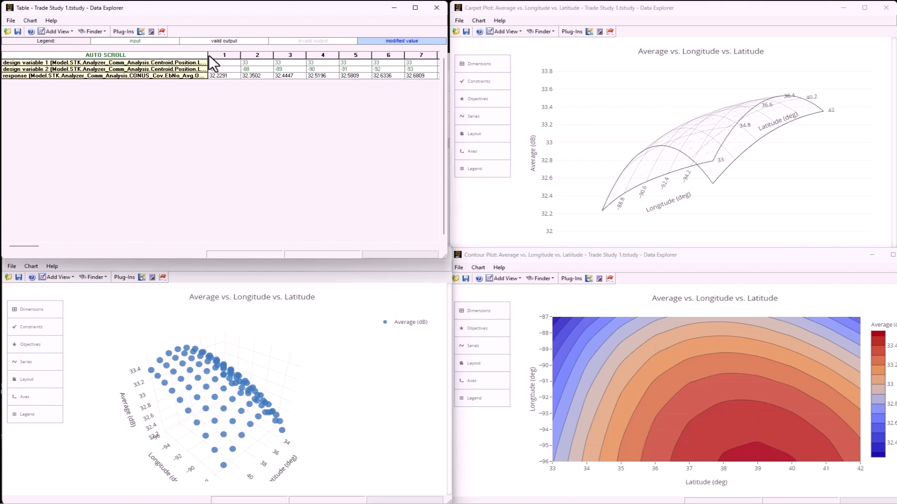
pyautogui.moveTo(209, 56); pyautogui.dragTo(131, 56)
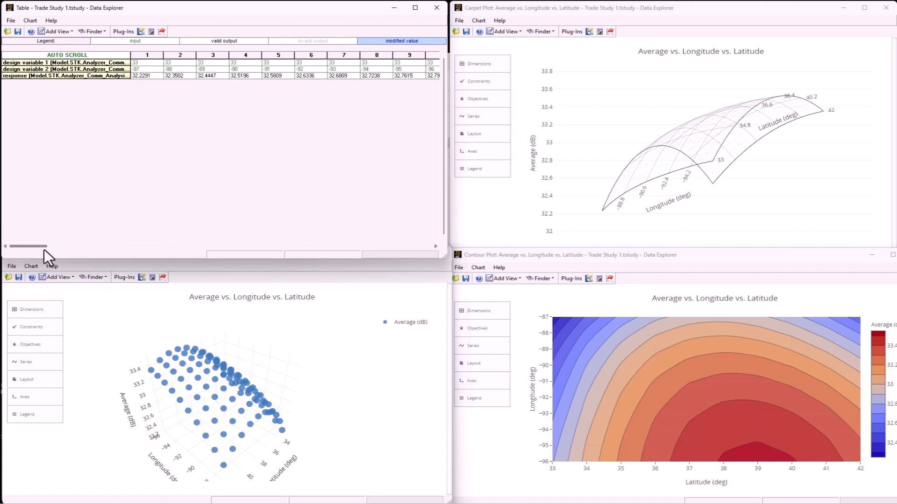
pyautogui.moveTo(35, 246); pyautogui.dragTo(424, 244)
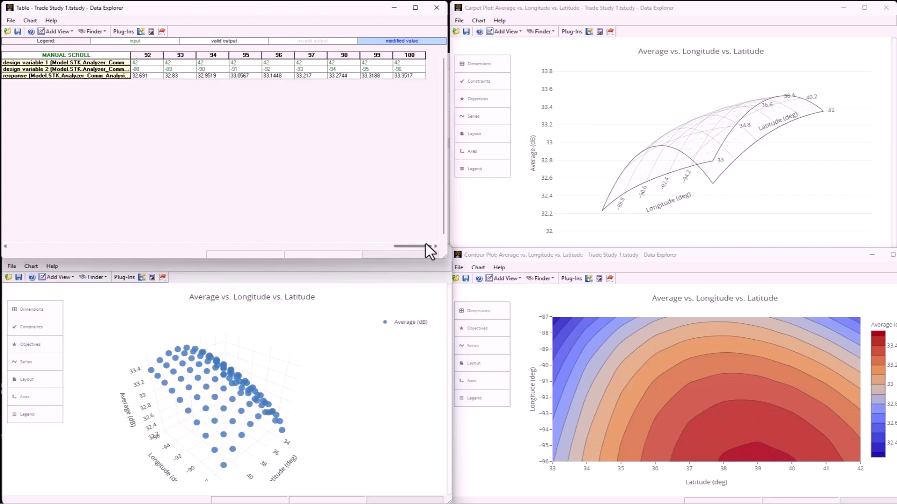
pyautogui.moveTo(425, 243); pyautogui.dragTo(32, 248)
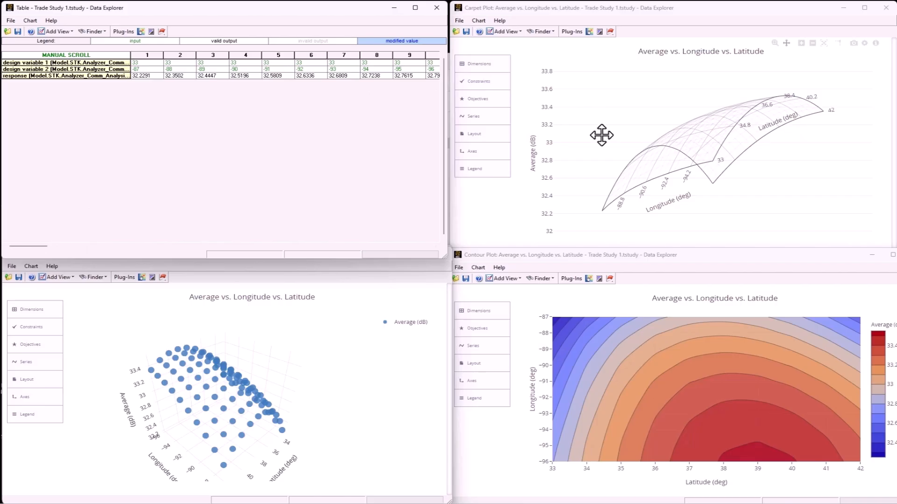
# Shift the carpet plot slightly within its chart, and bring the contour plot and 3D scatter plot windows forward for review
pyautogui.moveTo(672, 127); pyautogui.dragTo(663, 123)
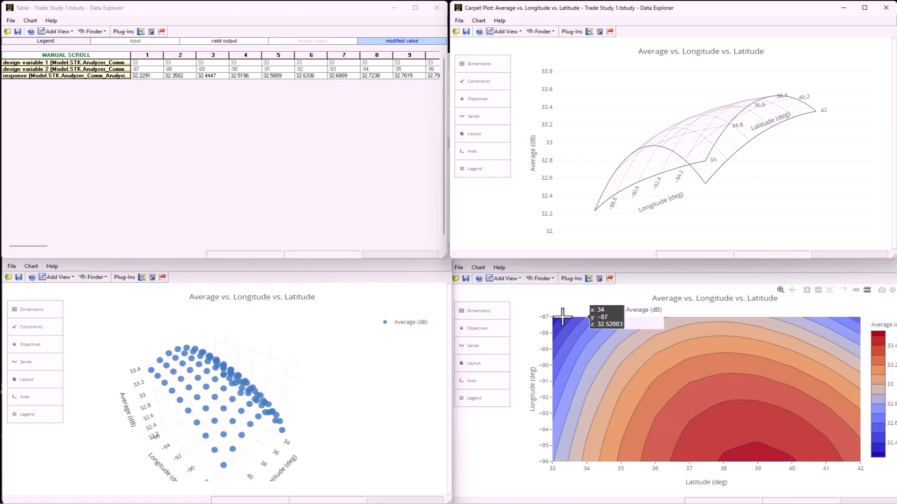
pyautogui.click(540, 302)
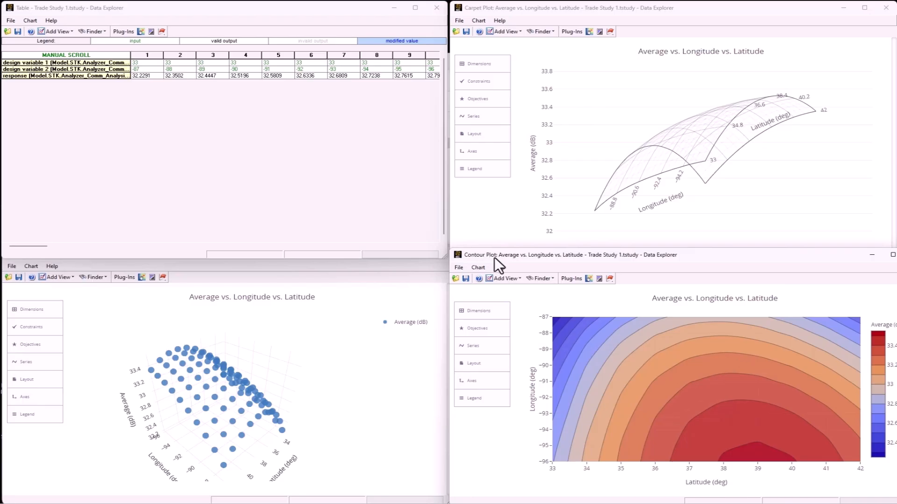
pyautogui.click(116, 295)
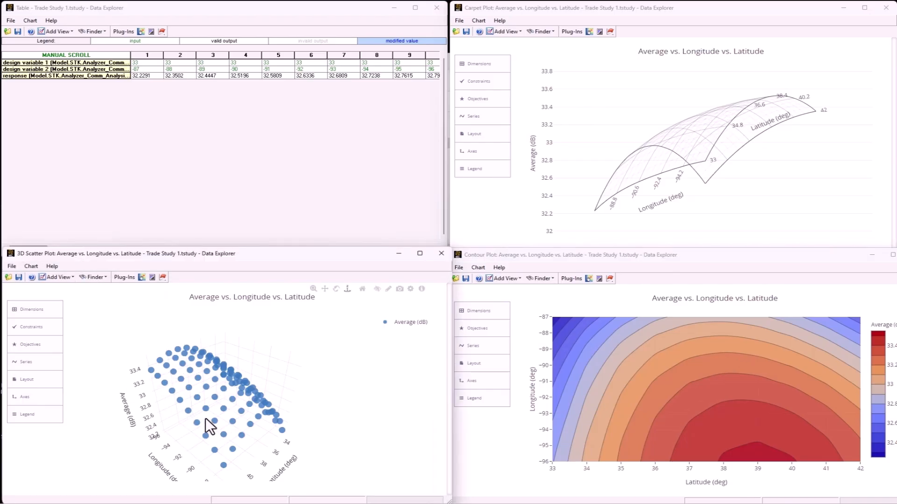
# Inspect the details of design point 63 in the 3D scatter plot and close its design view
pyautogui.moveTo(208, 426); pyautogui.dragTo(209, 390)
pyautogui.scroll(5, 209, 390)
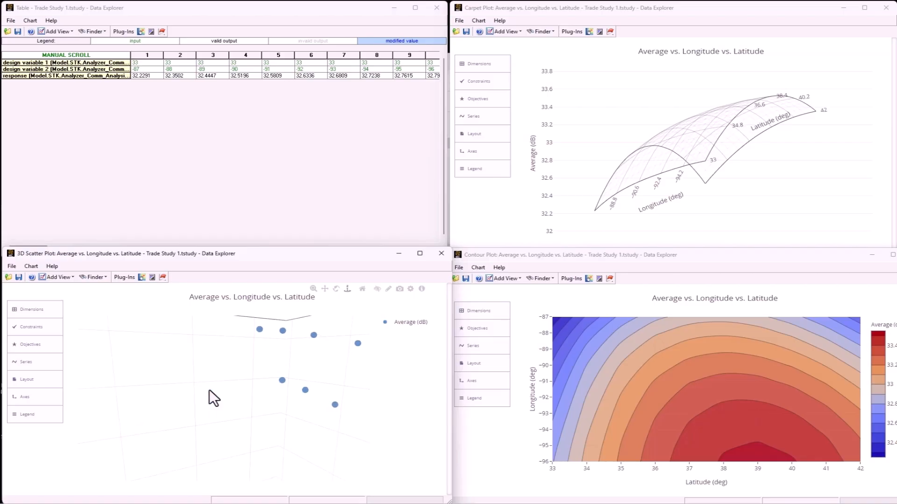
pyautogui.scroll(-5, 209, 390)
pyautogui.moveTo(210, 390)
pyautogui.mouseDown()
pyautogui.moveTo(214, 384)
pyautogui.moveTo(133, 391)
pyautogui.moveTo(113, 380)
pyautogui.moveTo(181, 396)
pyautogui.moveTo(221, 394)
pyautogui.moveTo(224, 384)
pyautogui.mouseUp()
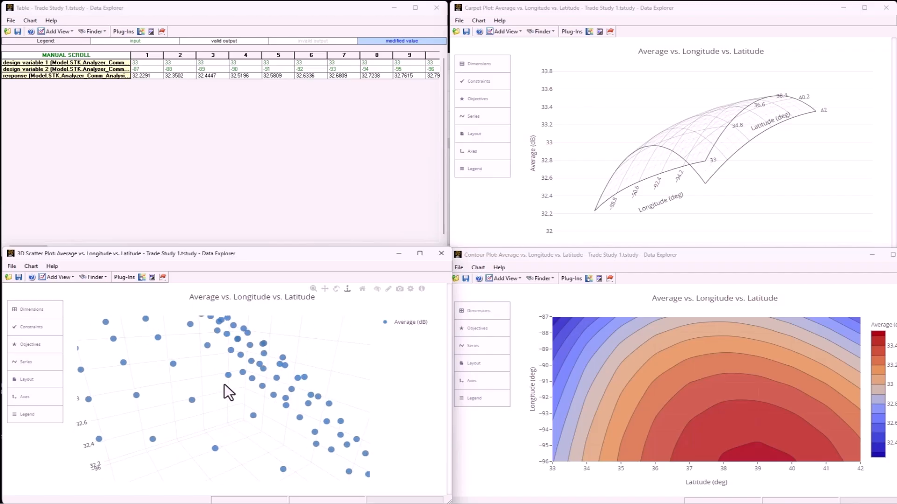
pyautogui.click(228, 376)
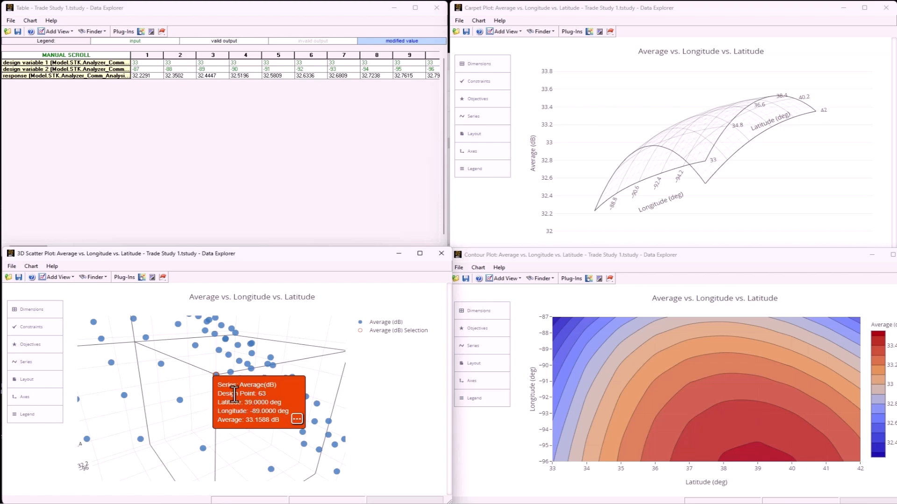
pyautogui.click(297, 419)
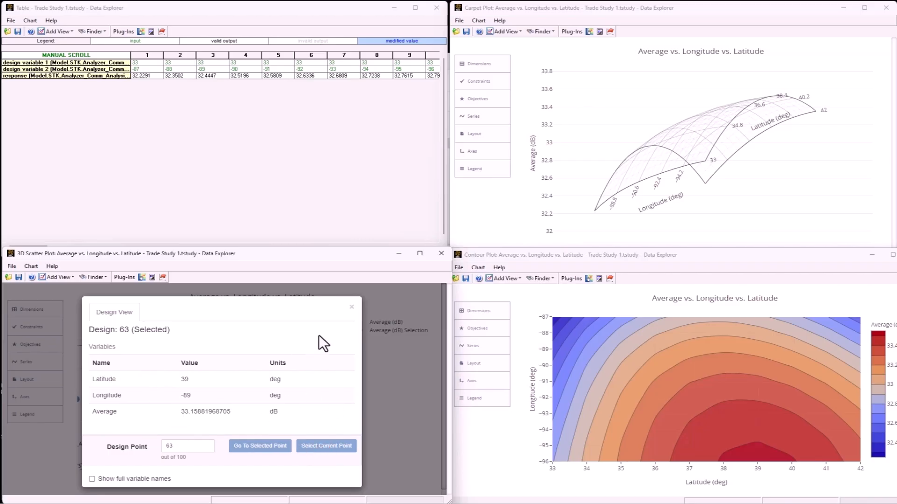
pyautogui.click(352, 308)
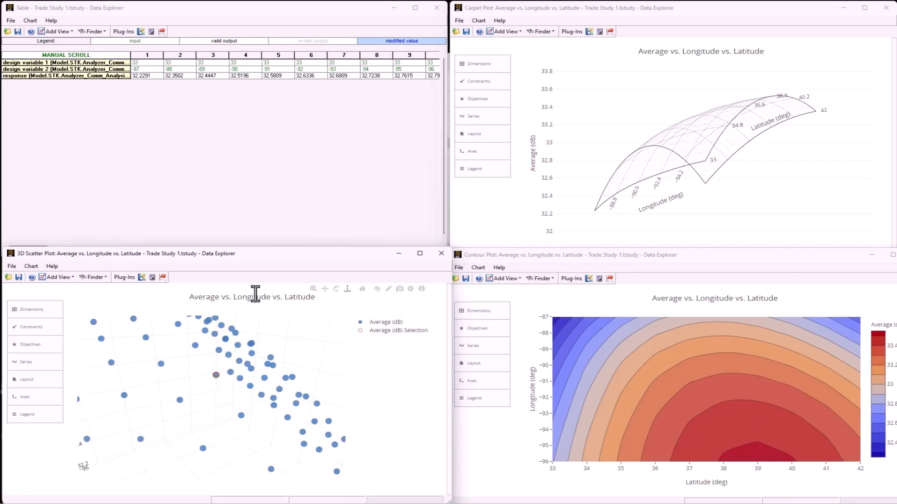
pyautogui.scroll(-5, 201, 379)
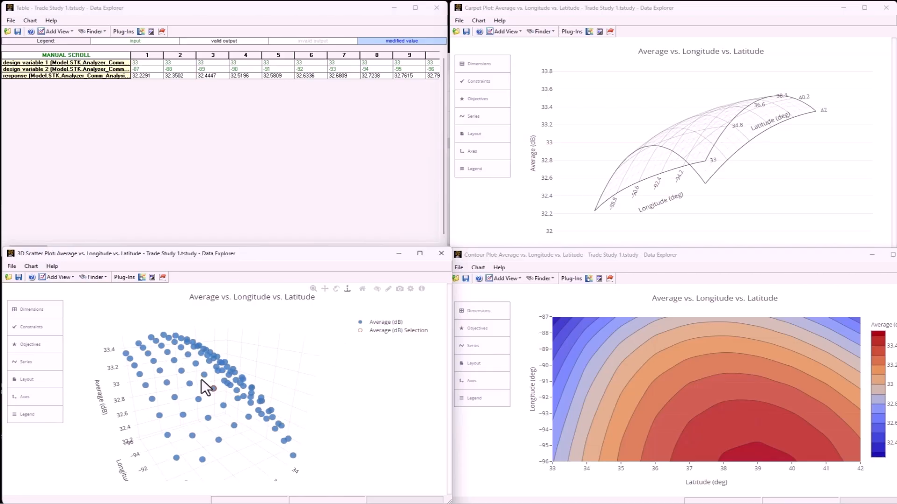
# Move the 3D scatter plot window over the carpet plot and bring the Scatter Matrix forward to examine the variable relationships
pyautogui.moveTo(256, 259); pyautogui.dragTo(699, 13)
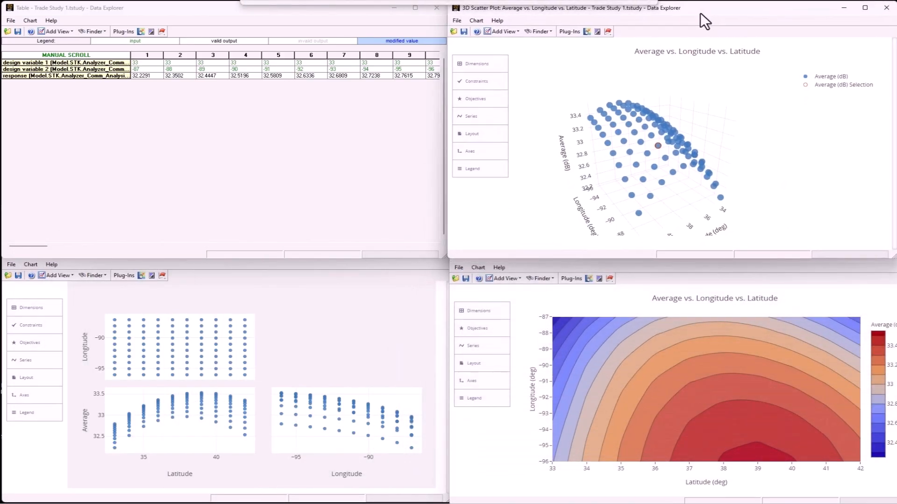
pyautogui.click(309, 346)
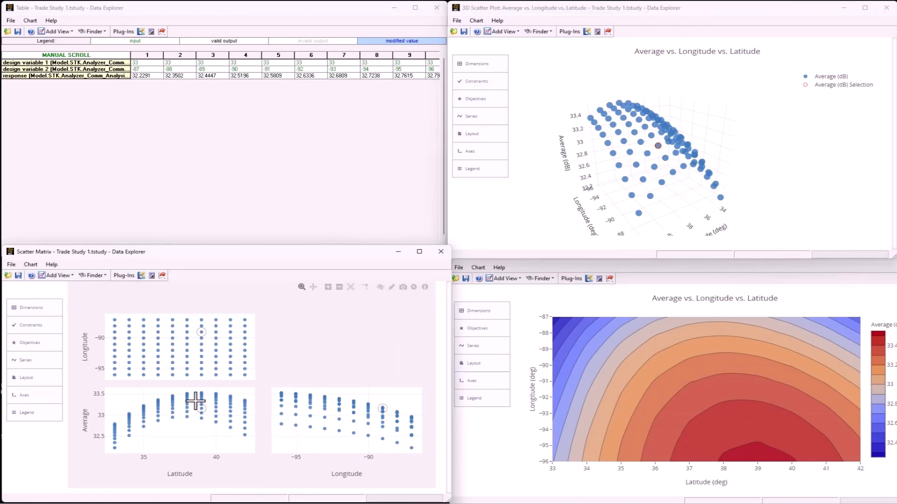
pyautogui.moveTo(171, 351)
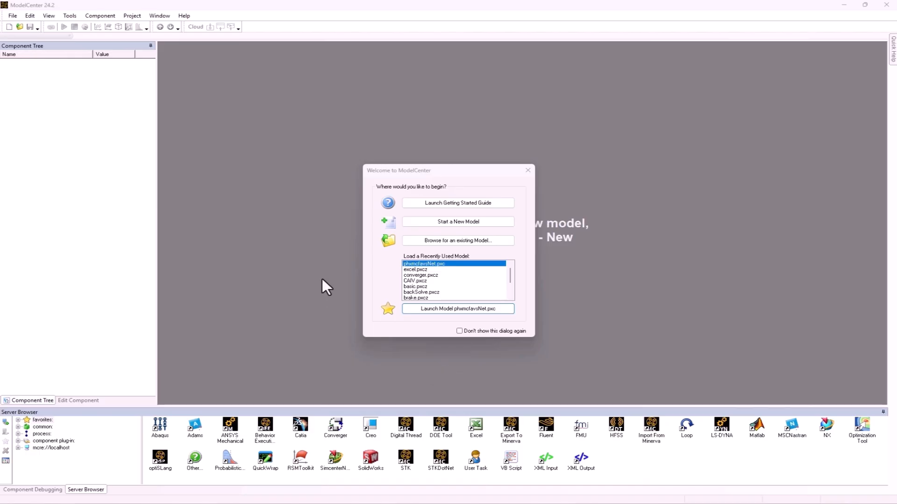
# In ModelCenter, create a new Data model and save it as Test in the TradeStudies folder
pyautogui.click(466, 221)
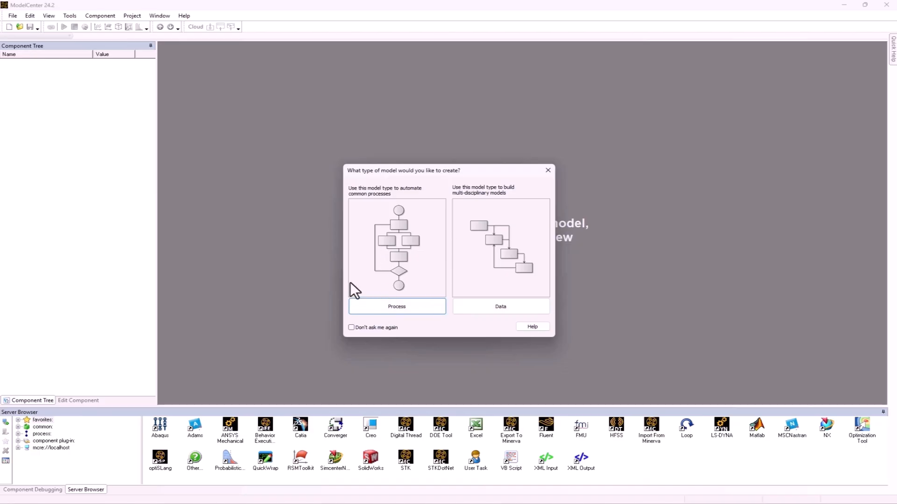
pyautogui.click(499, 304)
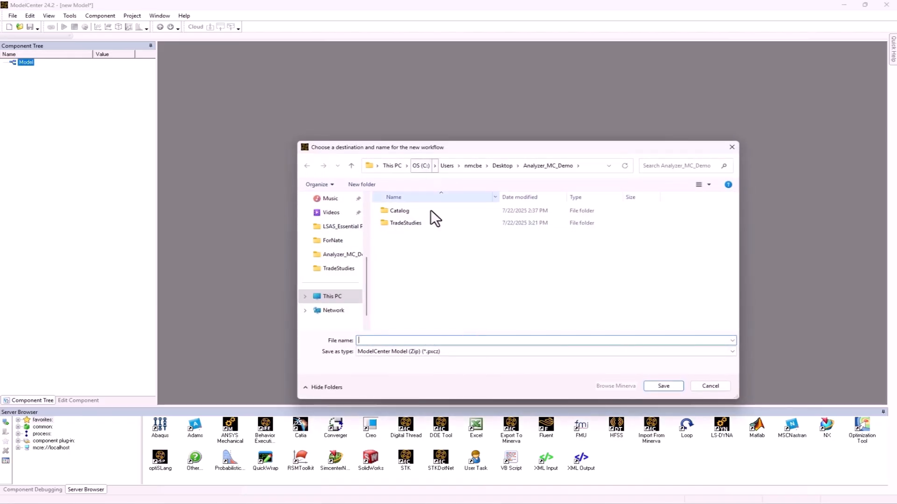
pyautogui.click(407, 223)
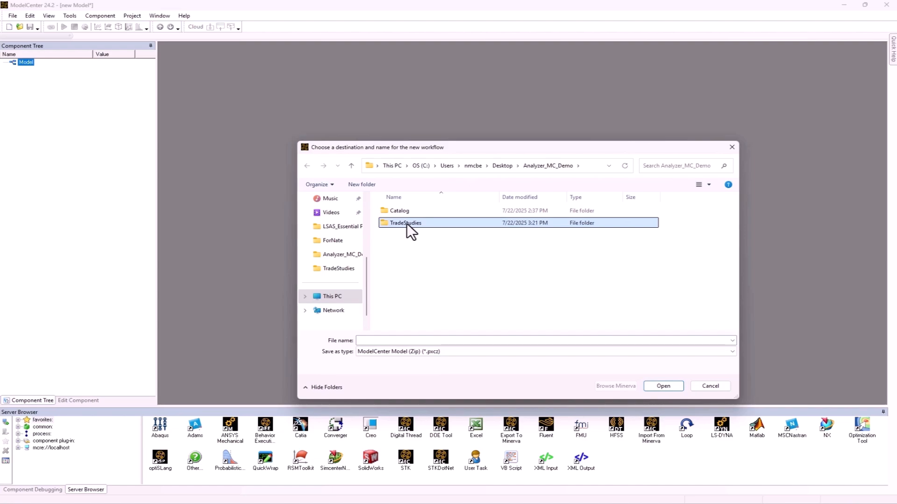
pyautogui.doubleClick(407, 223)
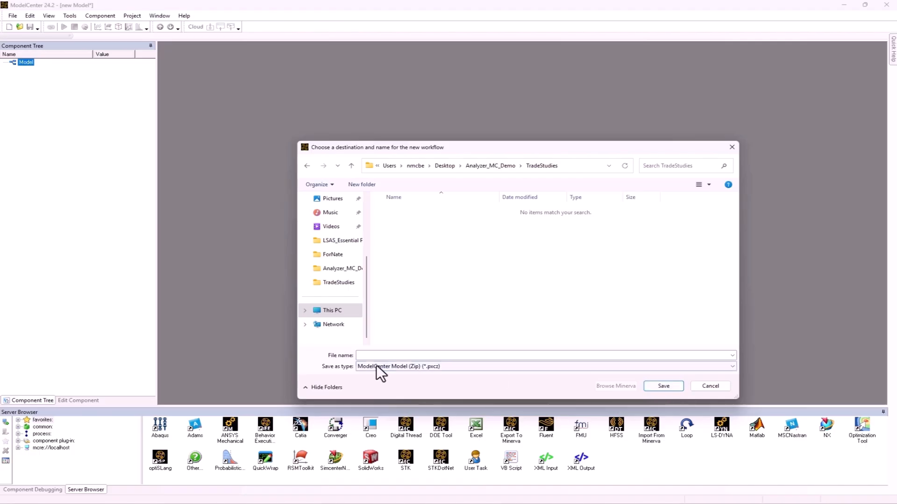
pyautogui.click(365, 356)
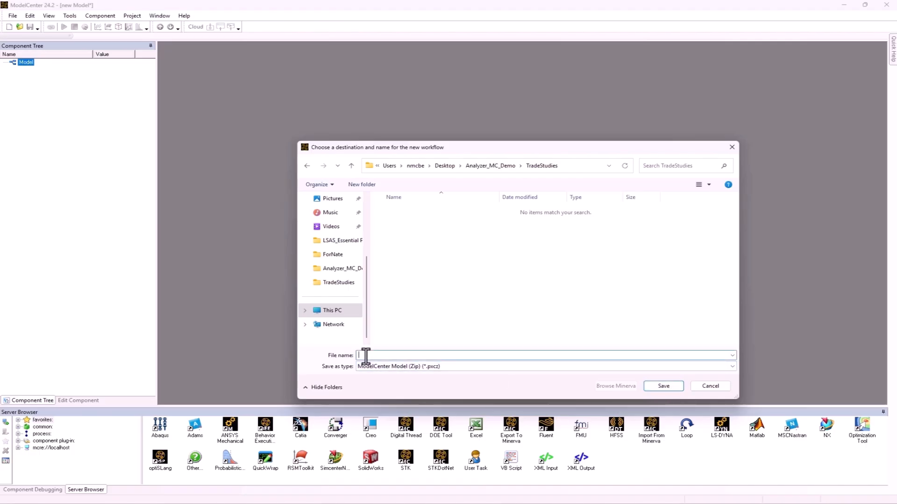
pyautogui.write('Test')
pyautogui.click(663, 387)
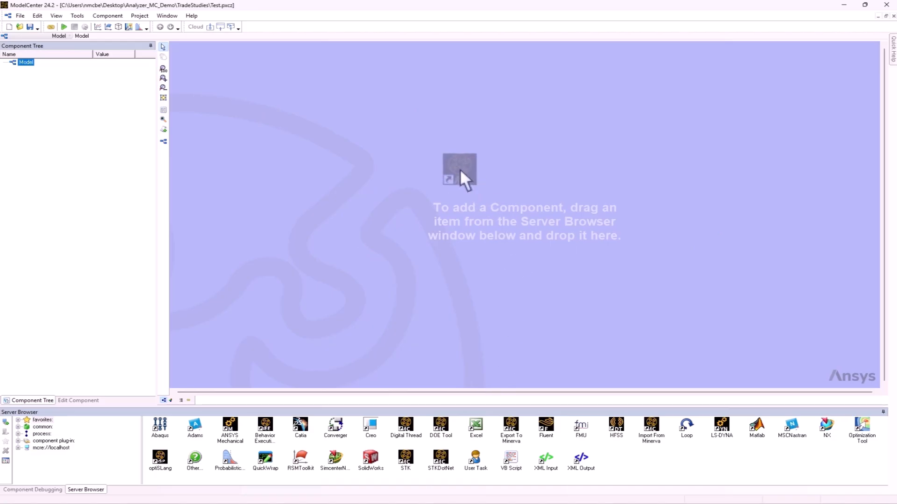
# Add an STK component to the model and load the Analyzer_Comm_Analysis.sc scenario from the Analyzer_MC_Demo folder
pyautogui.moveTo(487, 187); pyautogui.dragTo(488, 188)
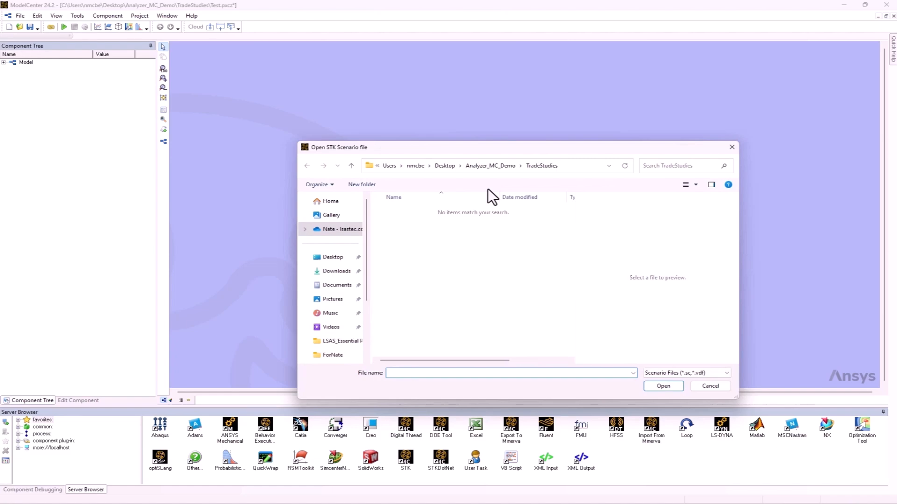
pyautogui.click(493, 165)
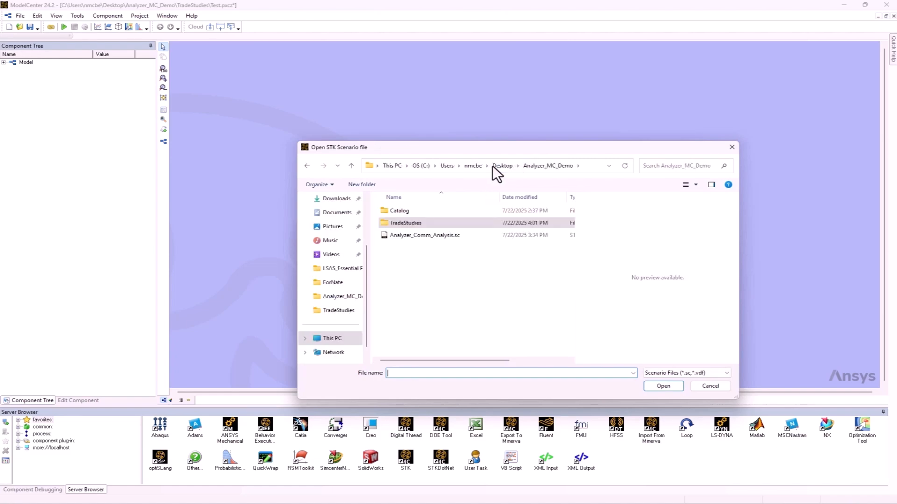
pyautogui.click(433, 236)
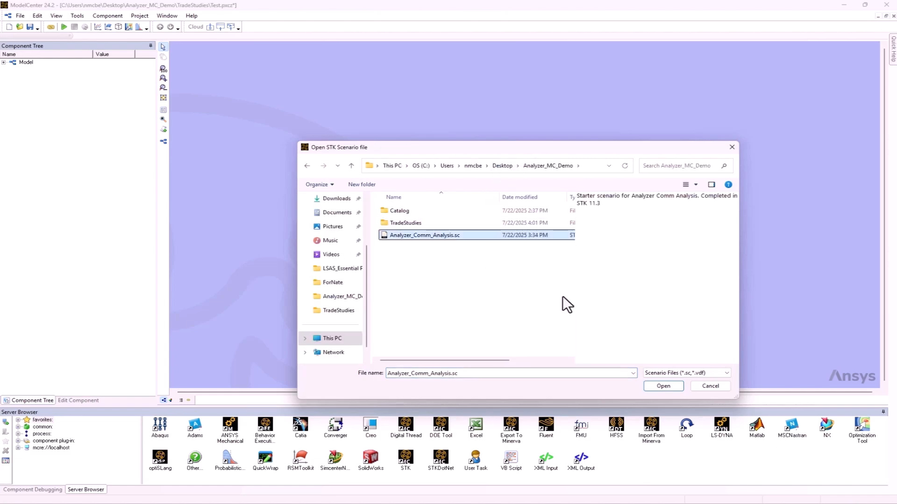
pyautogui.click(663, 386)
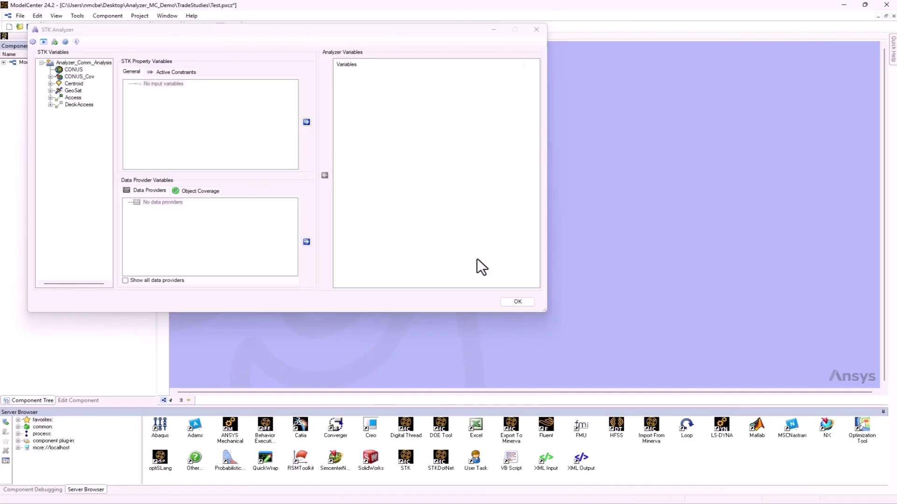
# Check the loaded scenario in STK, return to ModelCenter and move the STK Analyzer dialog clear of the STK12 component
pyautogui.moveTo(626, 503)
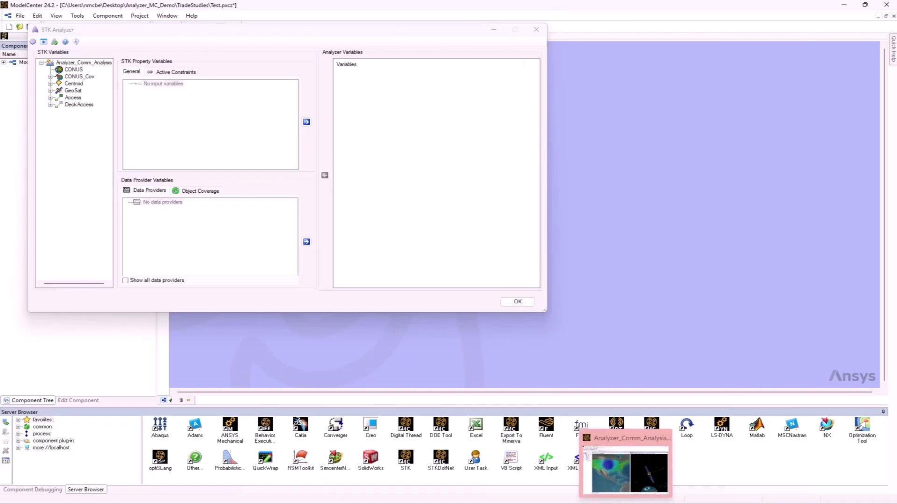
pyautogui.click(626, 467)
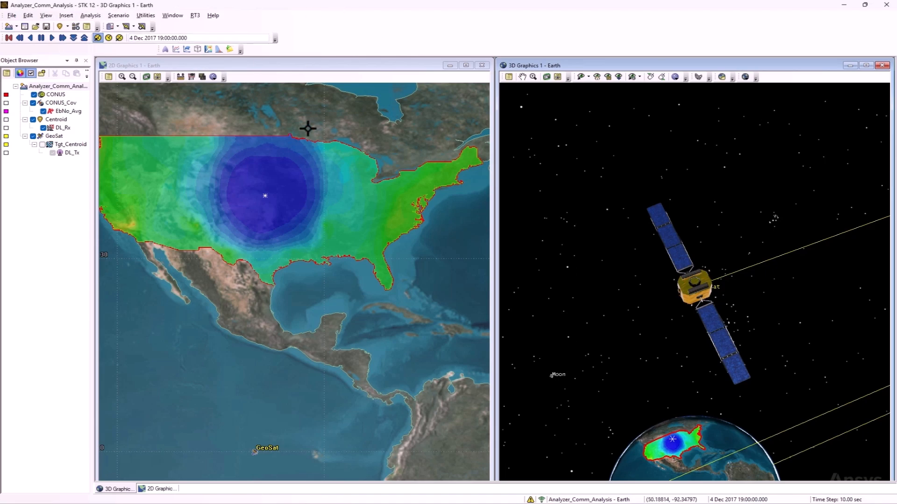
pyautogui.click(843, 5)
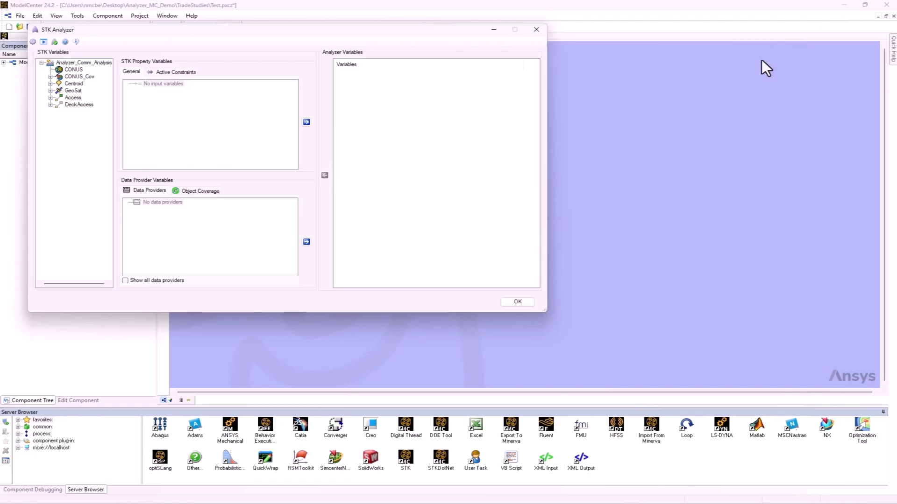
pyautogui.moveTo(371, 32); pyautogui.dragTo(356, 231)
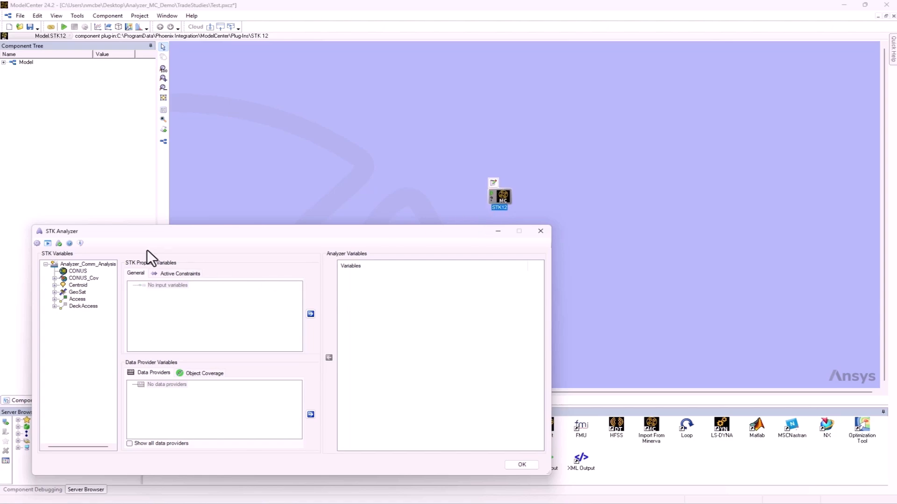
# Add the Centroid's position Latitude and Longitude as input variables of the STK component
pyautogui.click(55, 285)
pyautogui.click(73, 285)
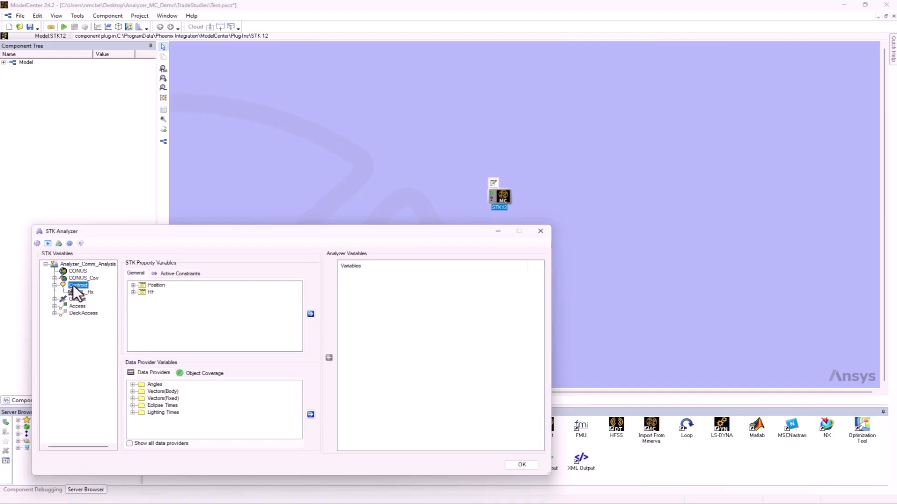
pyautogui.click(133, 285)
pyautogui.click(164, 306)
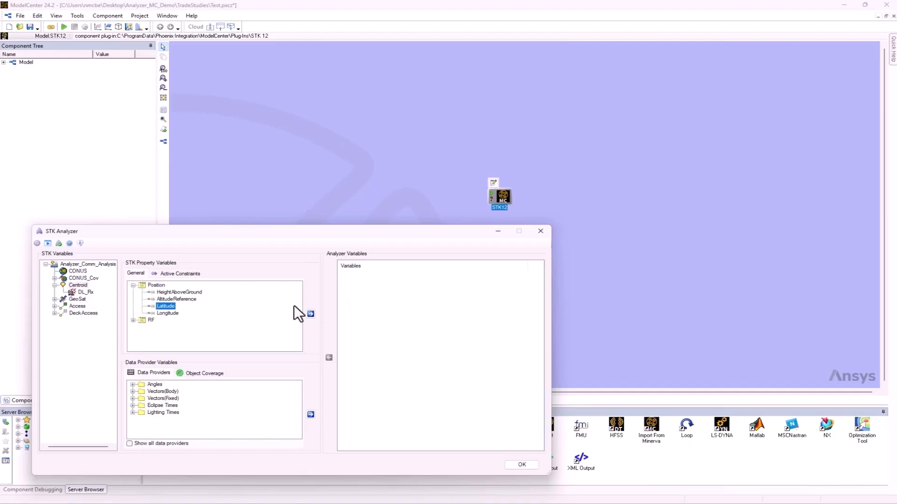
pyautogui.click(311, 314)
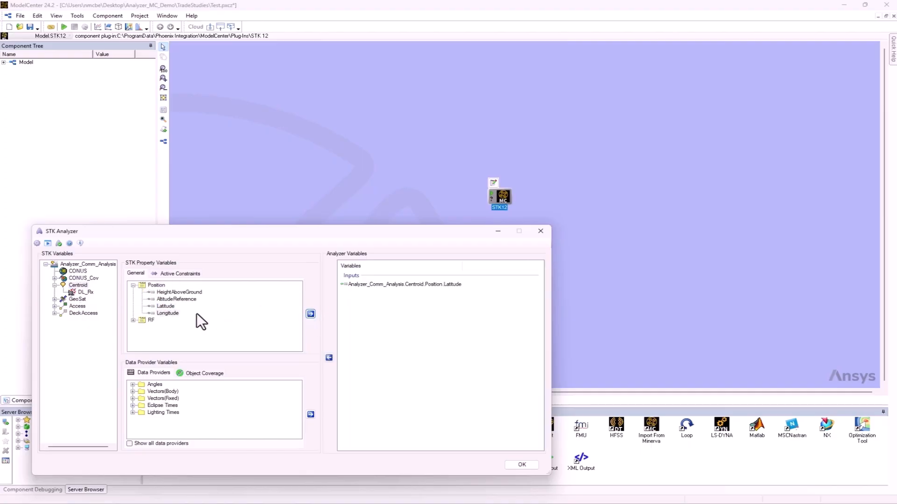
pyautogui.click(167, 313)
pyautogui.click(311, 314)
# Add the Overall Value Average of CONUS_Cov's EbNo_Avg figure of merit as an output variable and finish the STK variable setup
pyautogui.click(55, 278)
pyautogui.click(80, 286)
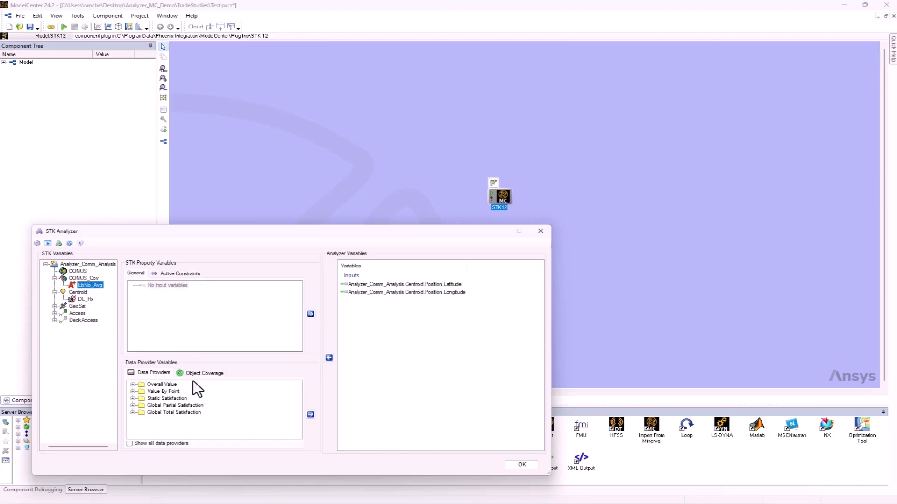
pyautogui.click(133, 385)
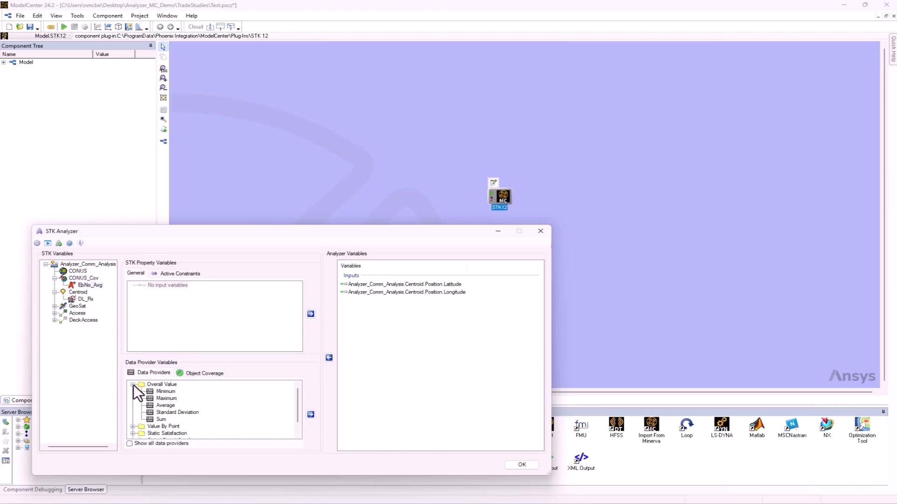
pyautogui.click(310, 414)
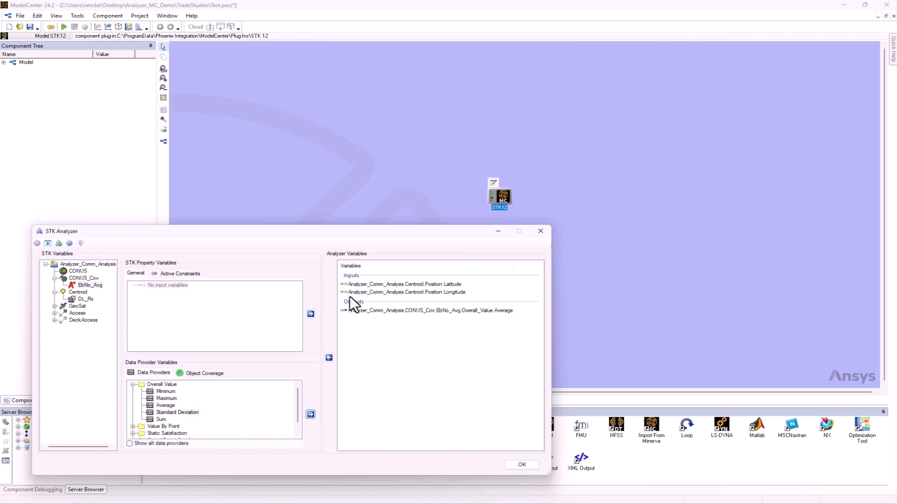
pyautogui.moveTo(311, 234); pyautogui.dragTo(346, 188)
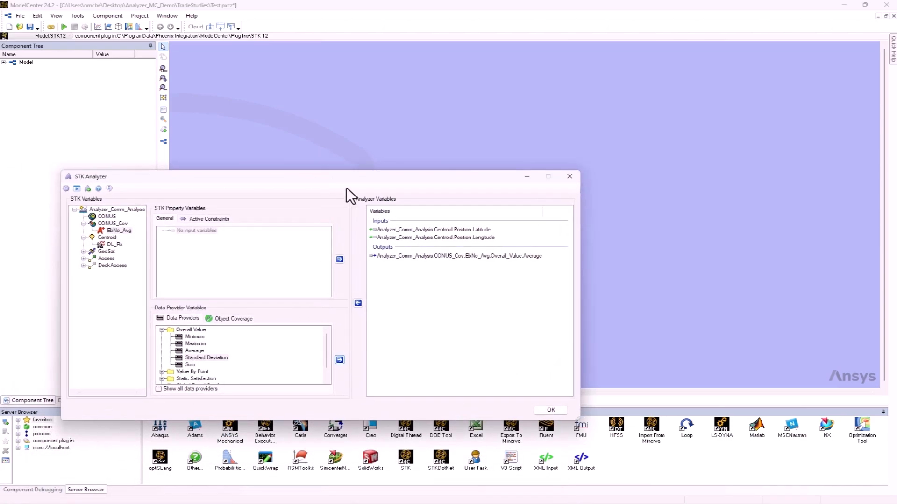
pyautogui.moveTo(410, 179); pyautogui.dragTo(472, 248)
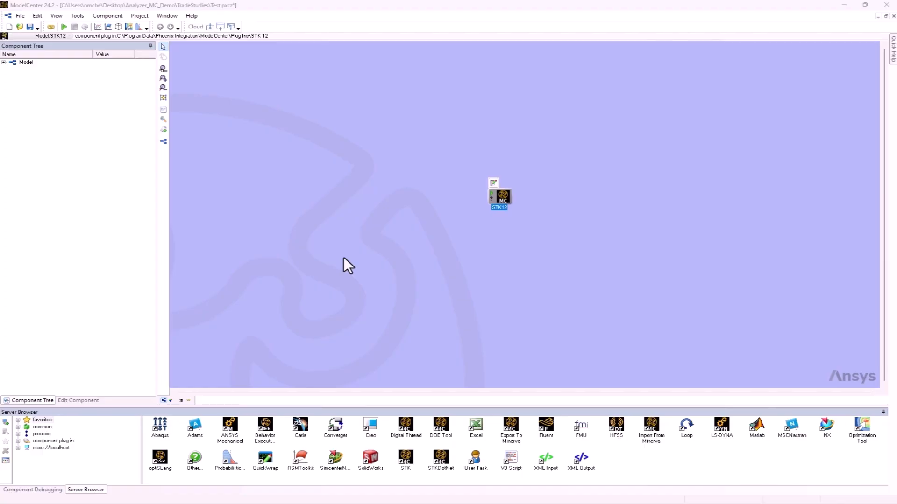
# Expand the STK12 component in the Component Tree down to the Centroid's Latitude and Longitude and the EbNo_Avg overall Average
pyautogui.click(4, 62)
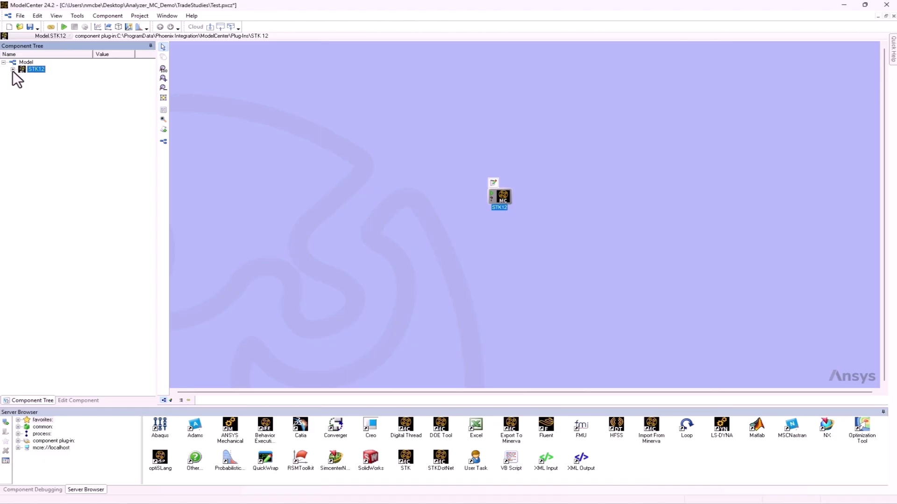
pyautogui.click(13, 69)
pyautogui.moveTo(36, 73)
pyautogui.click(22, 76)
pyautogui.click(31, 83)
pyautogui.click(41, 90)
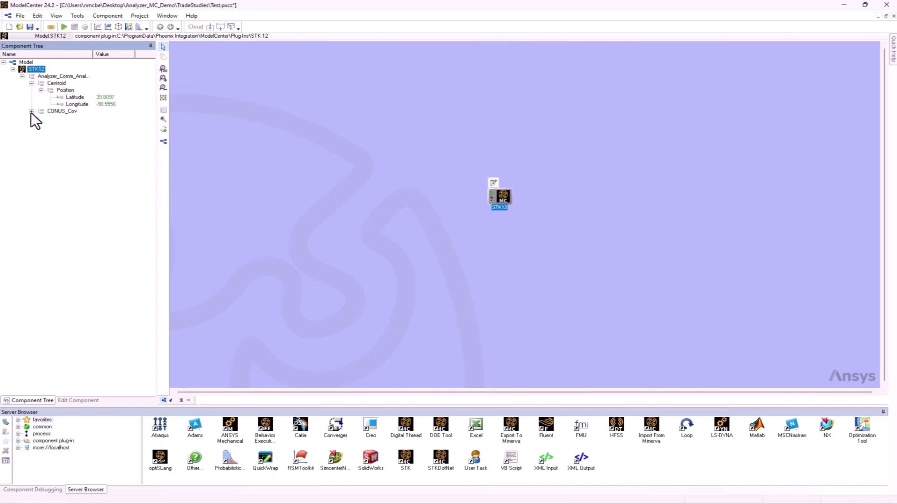
pyautogui.click(31, 112)
pyautogui.click(41, 118)
pyautogui.click(50, 125)
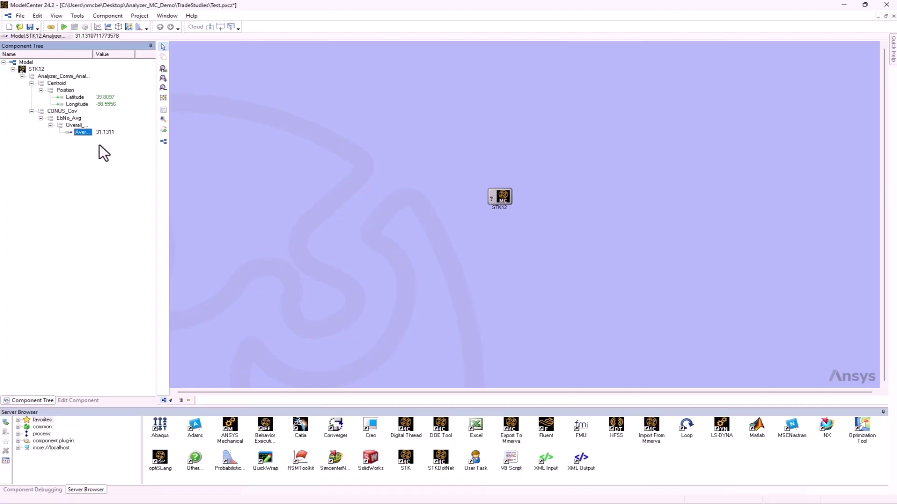
# Open the Carpet Plot Tool and assign the Centroid's Latitude and Longitude as its two design variables
pyautogui.scroll(2, 512, 219)
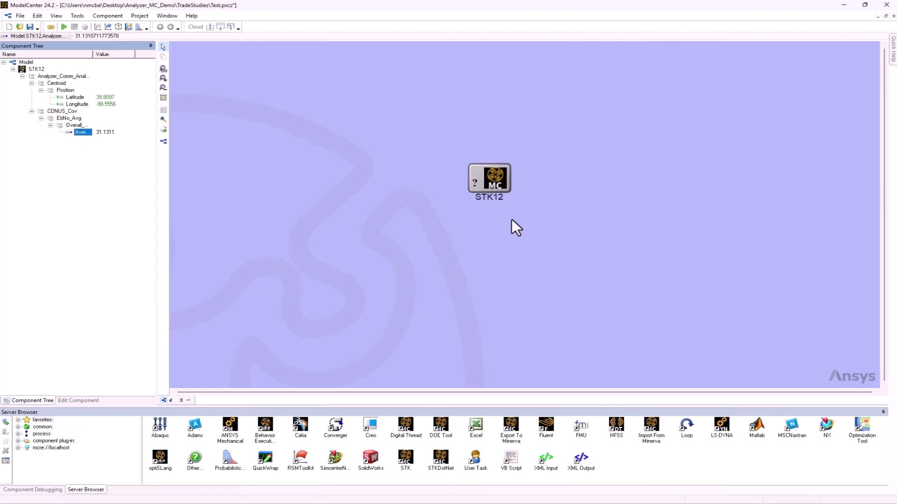
pyautogui.scroll(1, 511, 218)
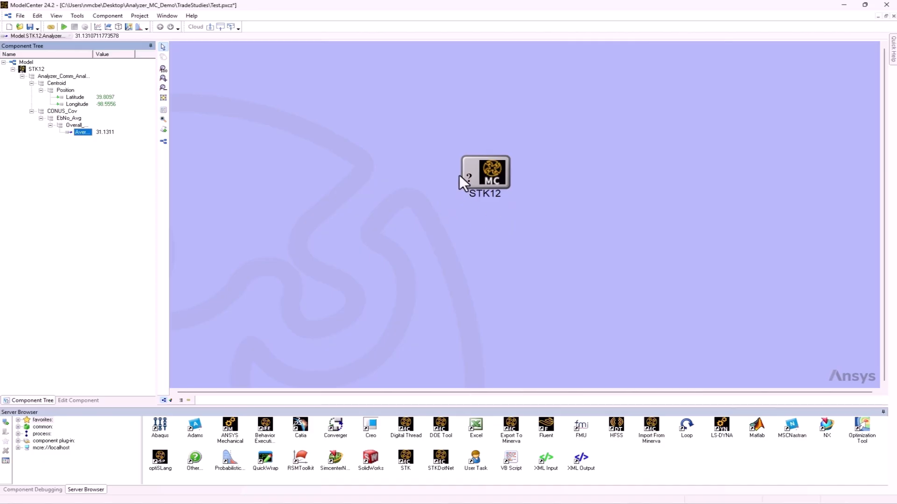
pyautogui.click(107, 26)
pyautogui.moveTo(411, 176); pyautogui.dragTo(250, 68)
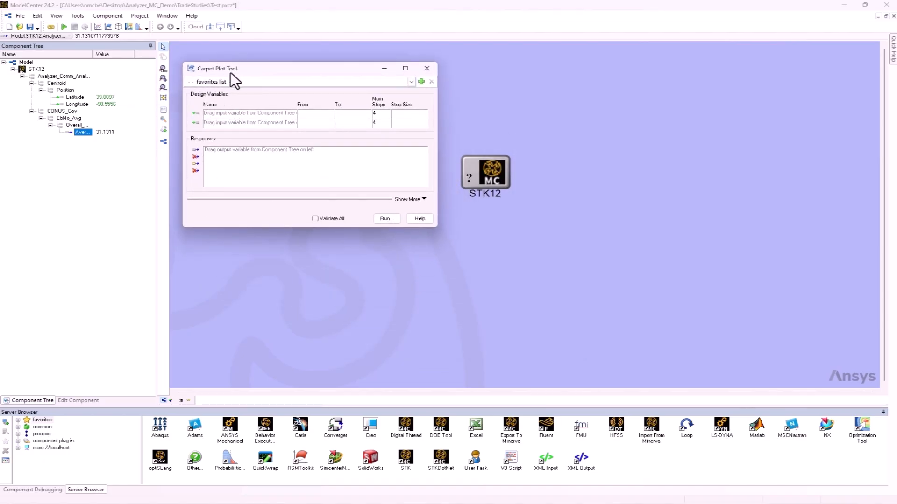
pyautogui.moveTo(77, 102)
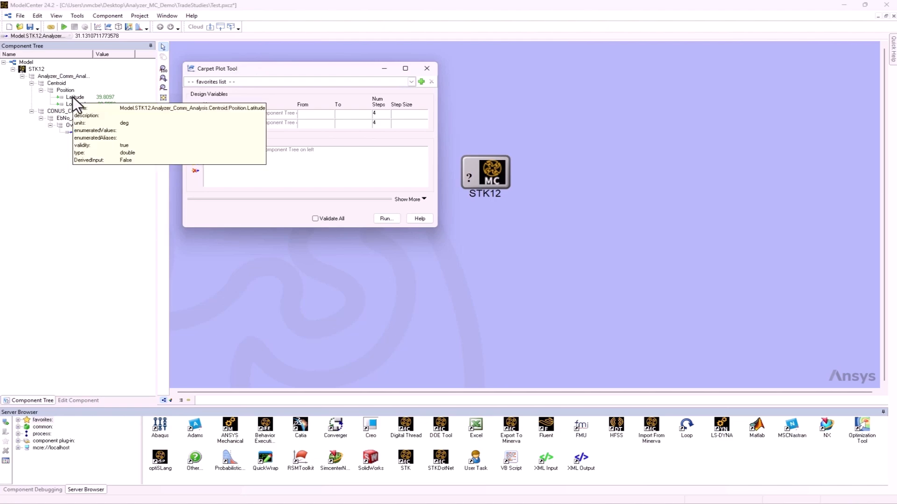
pyautogui.moveTo(74, 99); pyautogui.dragTo(215, 114)
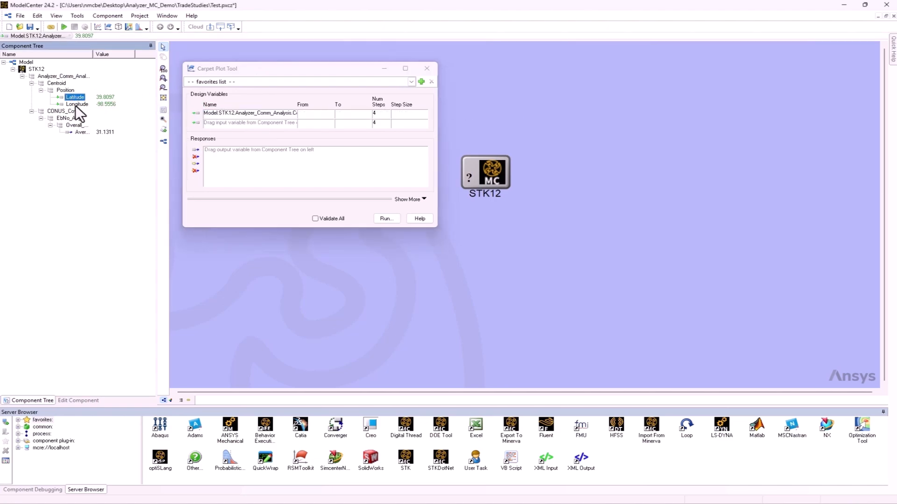
pyautogui.moveTo(74, 105); pyautogui.dragTo(219, 123)
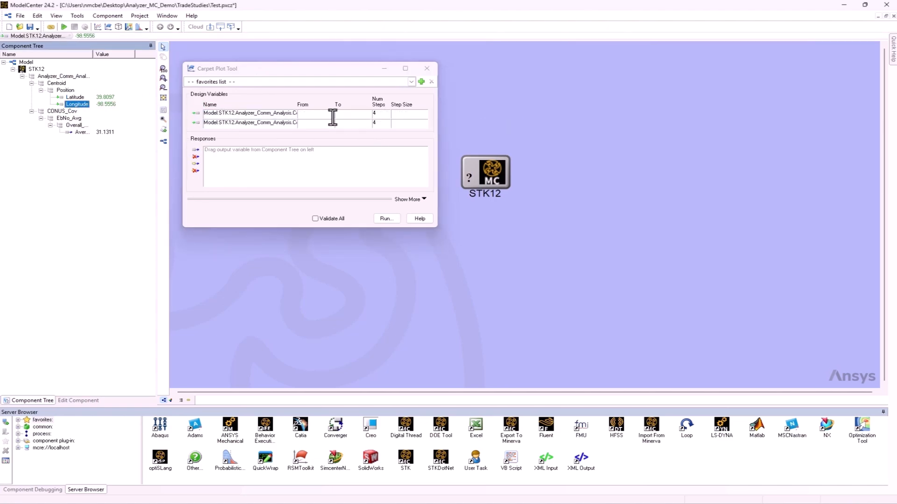
# Set Latitude to run from 33 to 35 in 3 steps and Longitude from -87 to -90 in 4 steps
pyautogui.click(317, 114)
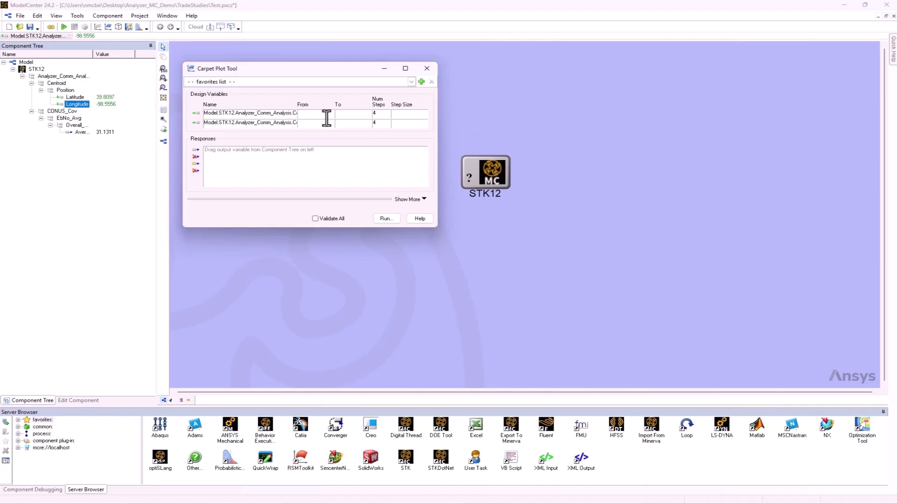
pyautogui.write('33')
pyautogui.click(365, 114)
pyautogui.write('35')
pyautogui.click(374, 113)
pyautogui.write('3')
pyautogui.click(343, 124)
pyautogui.write('-90')
pyautogui.click(350, 166)
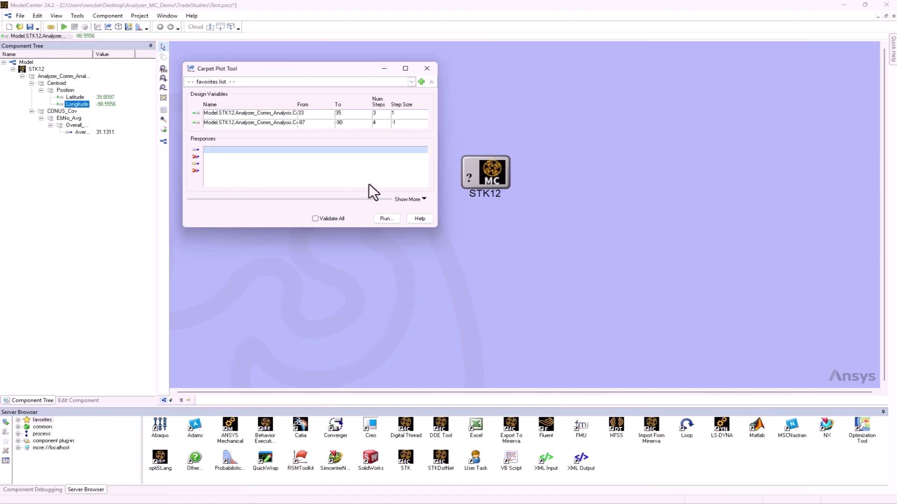
# Add the EbNo_Avg overall Average as the carpet plot's response and run the trade study
pyautogui.moveTo(80, 133); pyautogui.dragTo(318, 163)
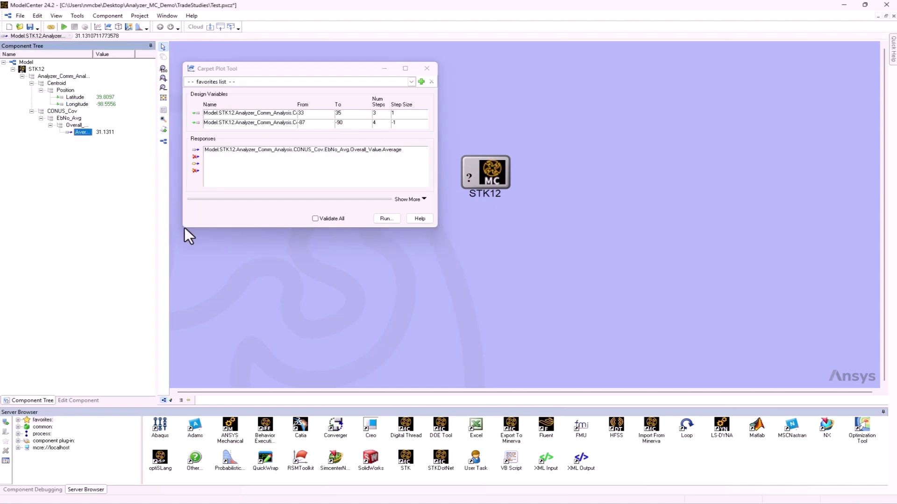
pyautogui.moveTo(266, 68); pyautogui.dragTo(154, 163)
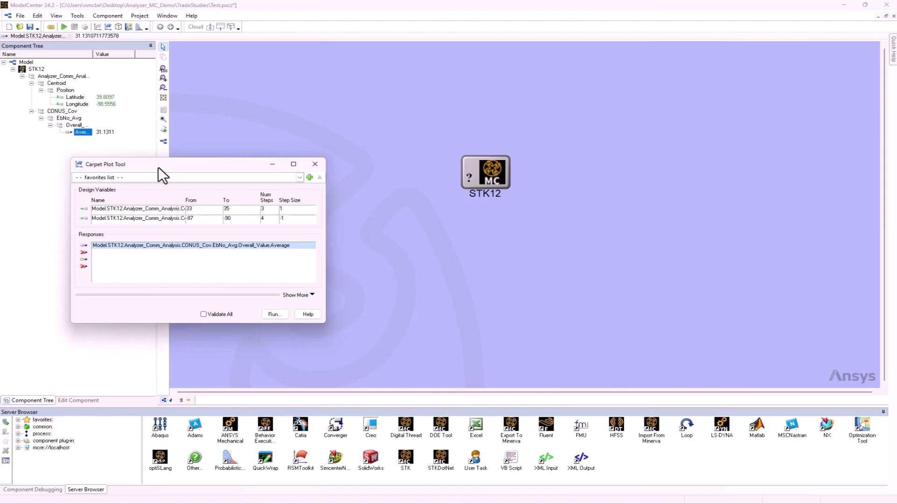
pyautogui.moveTo(172, 163); pyautogui.dragTo(154, 173)
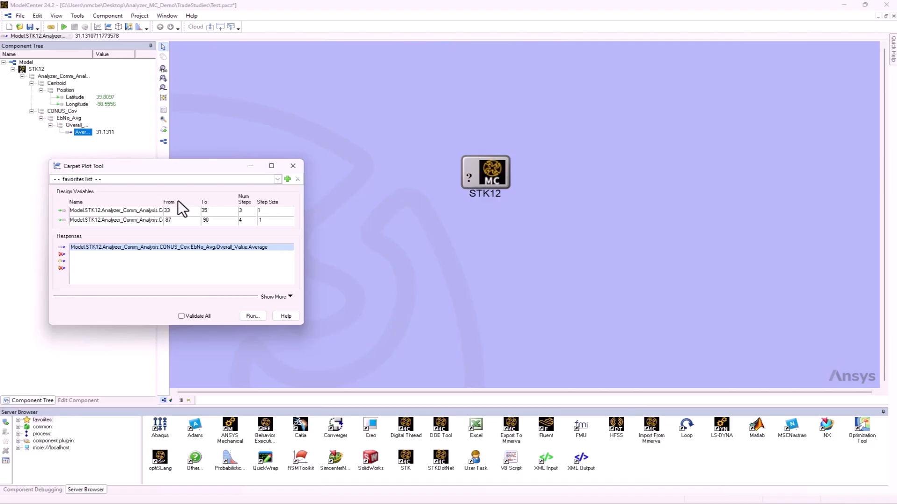
pyautogui.click(252, 316)
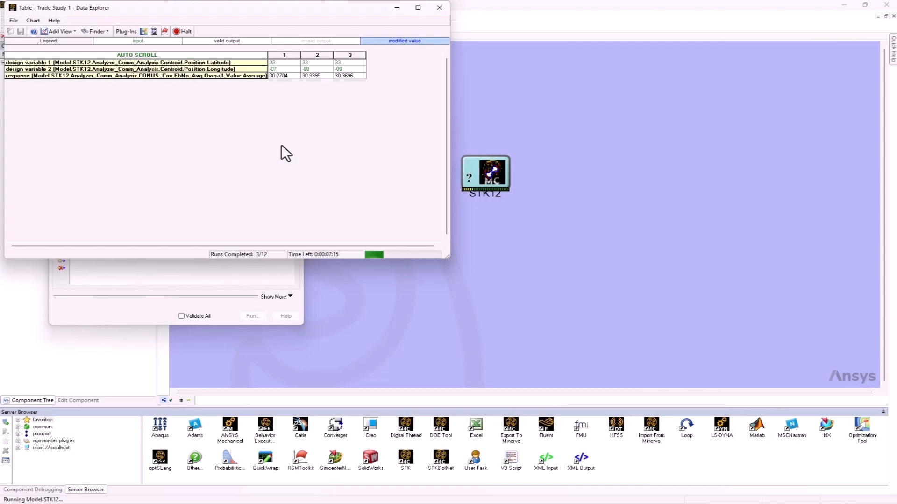
# Halt the trade study run, check the available plot types, and close its results table without saving
pyautogui.click(181, 32)
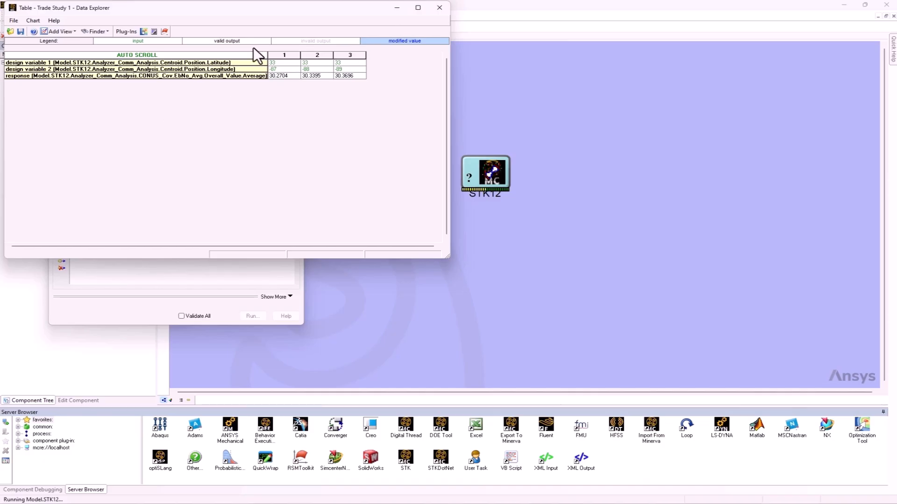
pyautogui.click(71, 31)
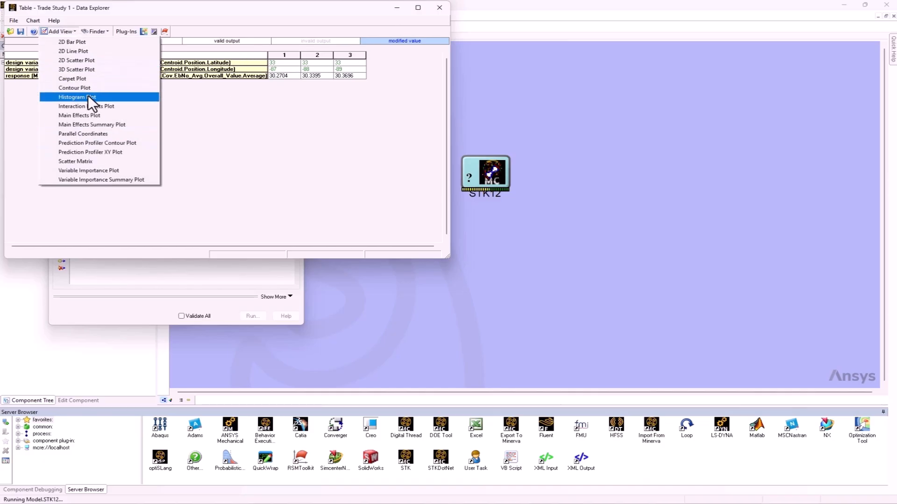
pyautogui.click(440, 7)
pyautogui.click(440, 8)
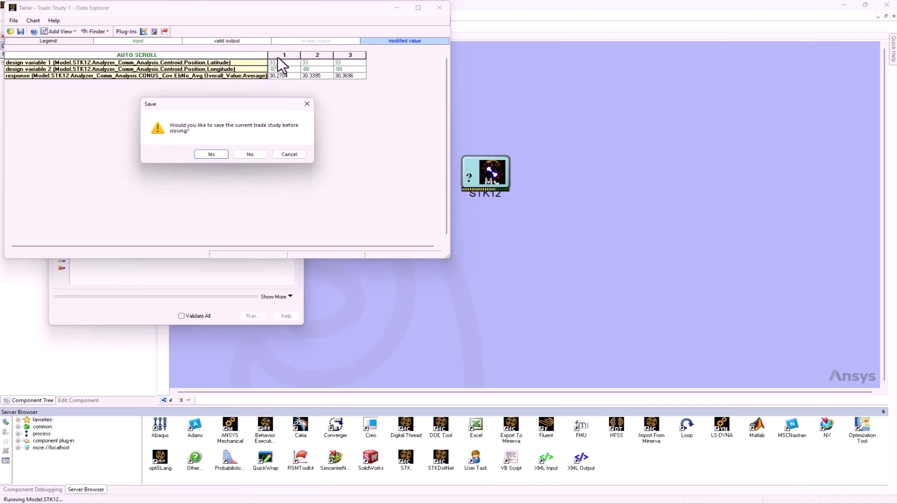
pyautogui.click(250, 154)
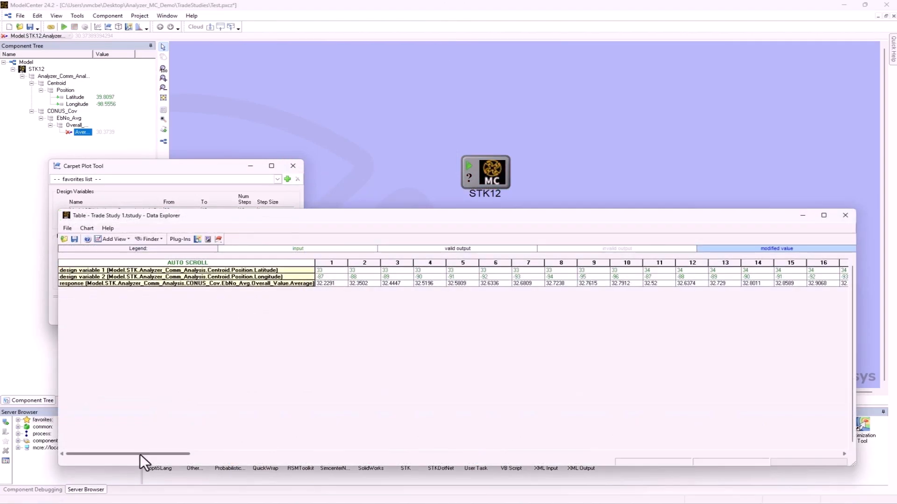
# Create a 3D scatter plot from the Trade Study 1.tstudy table, narrow its window and rotate the plot to inspect it
pyautogui.moveTo(139, 454)
pyautogui.mouseDown()
pyautogui.moveTo(803, 452)
pyautogui.moveTo(139, 452)
pyautogui.mouseUp()
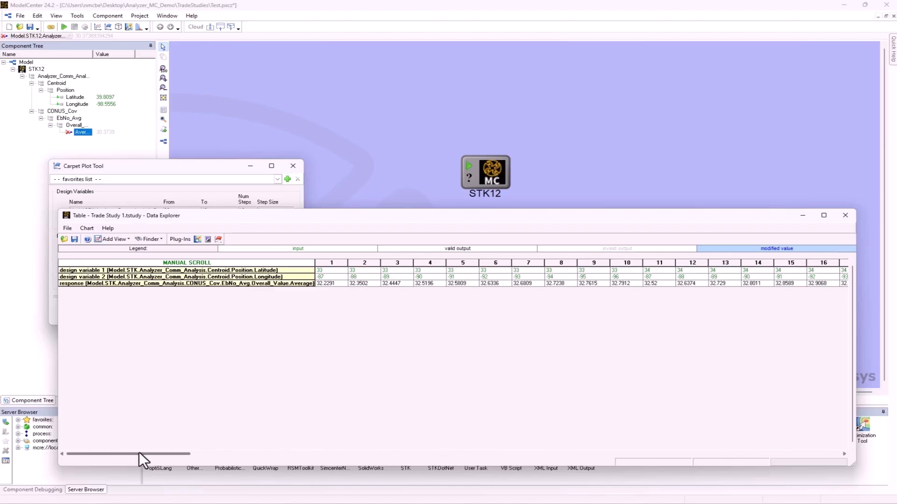
pyautogui.click(118, 237)
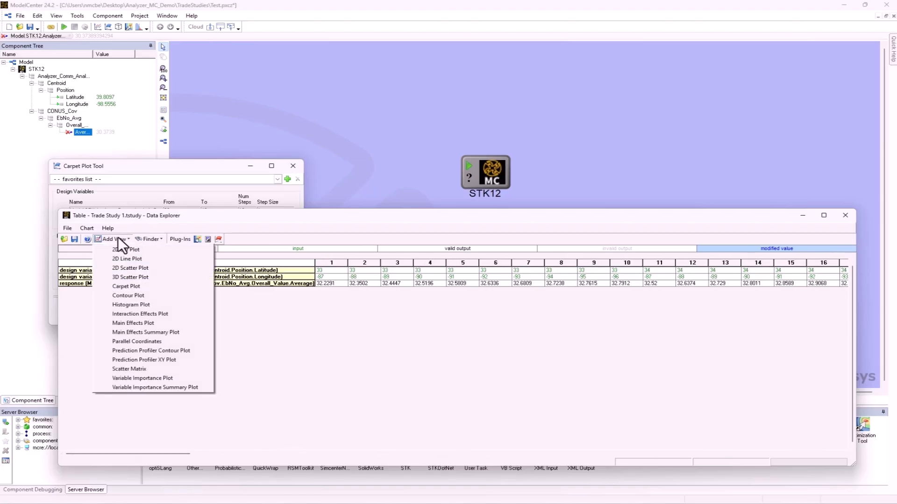
pyautogui.click(133, 278)
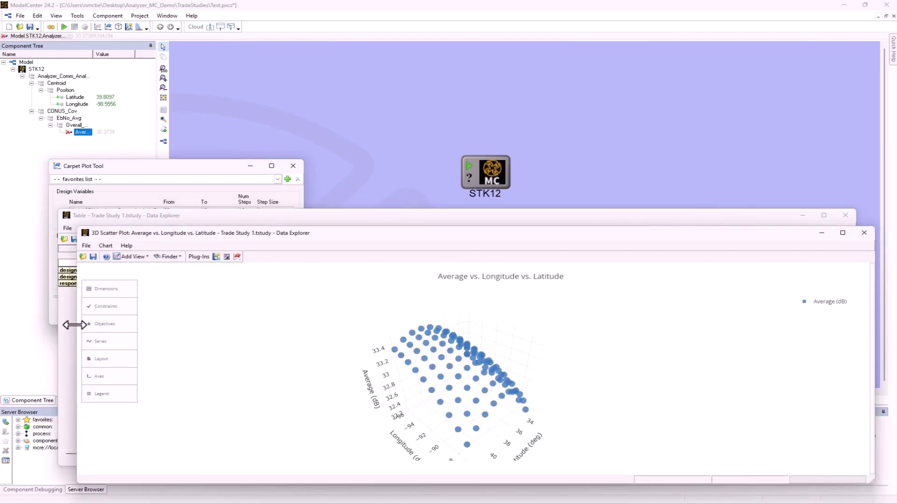
pyautogui.moveTo(75, 325); pyautogui.dragTo(435, 325)
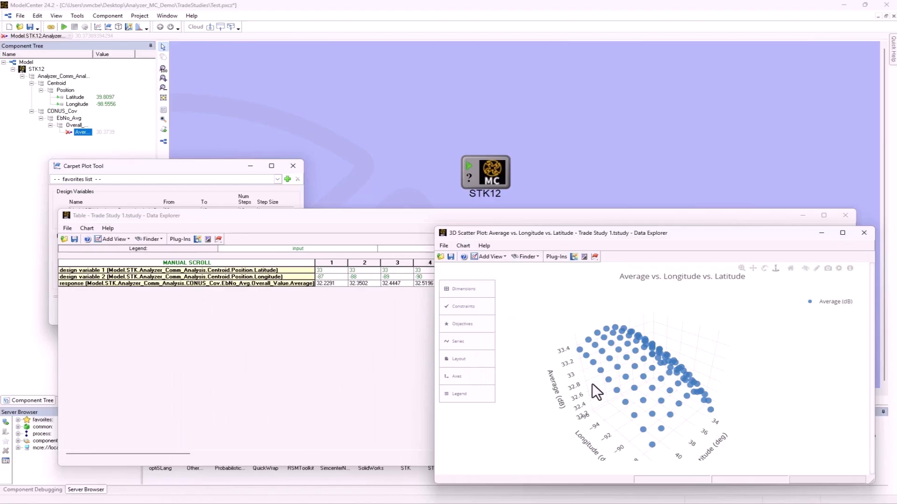
pyautogui.moveTo(592, 383); pyautogui.dragTo(581, 364)
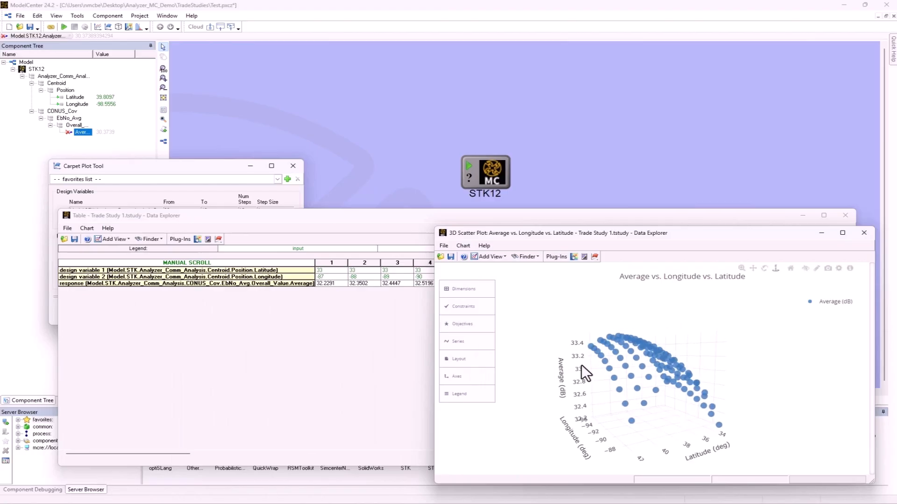
pyautogui.moveTo(709, 234); pyautogui.dragTo(729, 248)
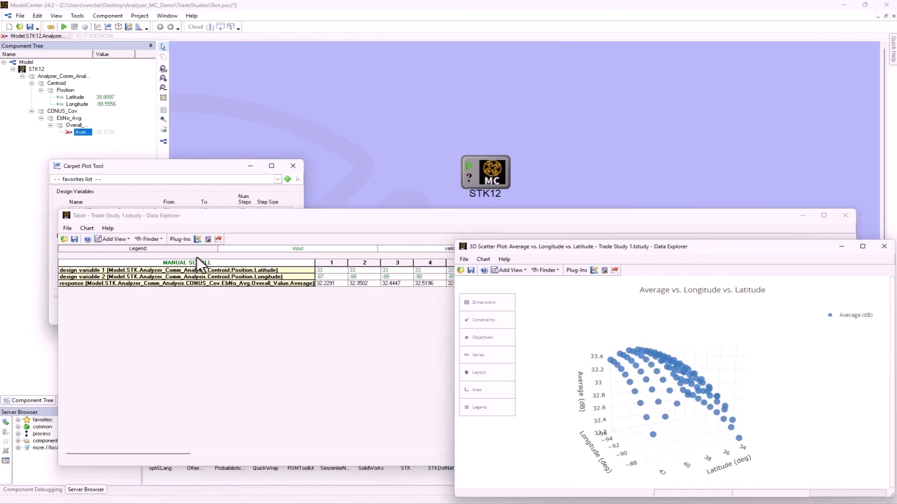
# Create a carpet plot from the same table, compare it with the 3D scatter plot, and close the carpet plot
pyautogui.click(123, 239)
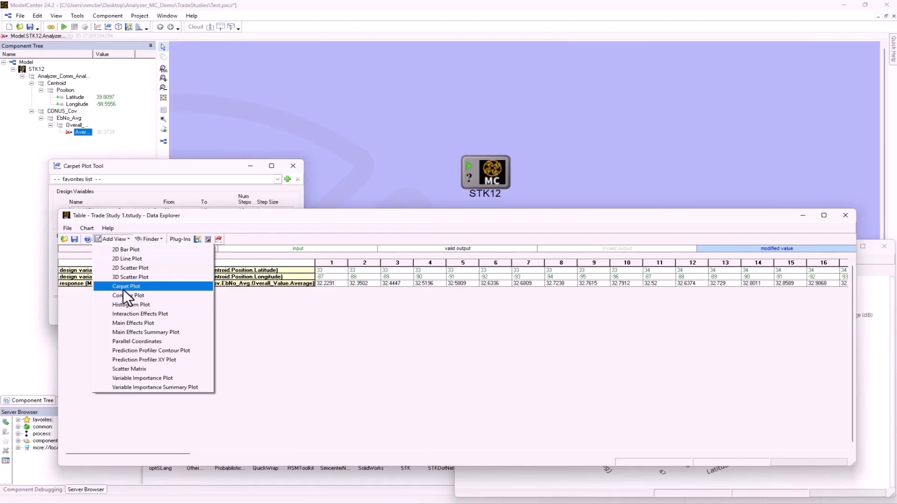
pyautogui.click(122, 288)
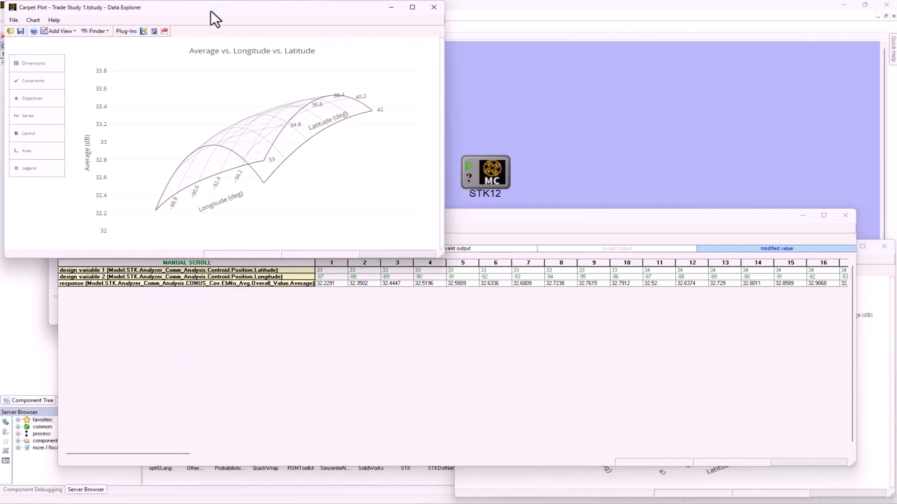
pyautogui.moveTo(174, 7); pyautogui.dragTo(627, 34)
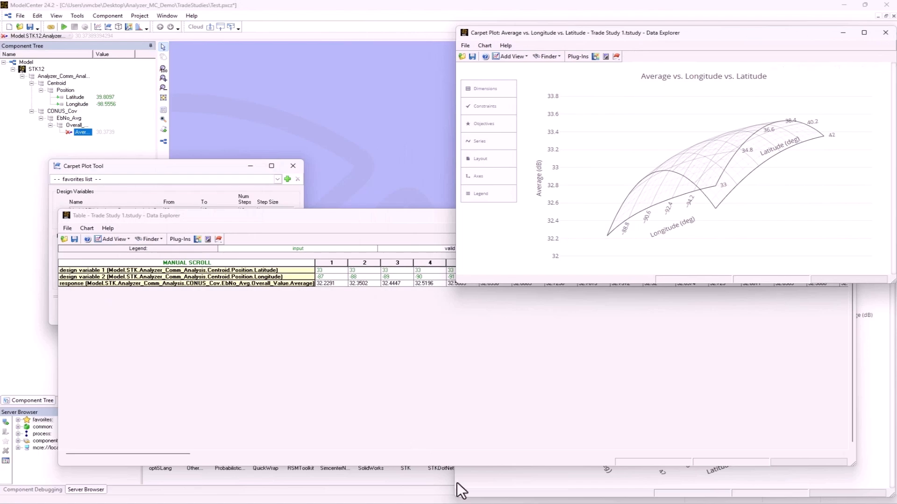
pyautogui.click(475, 480)
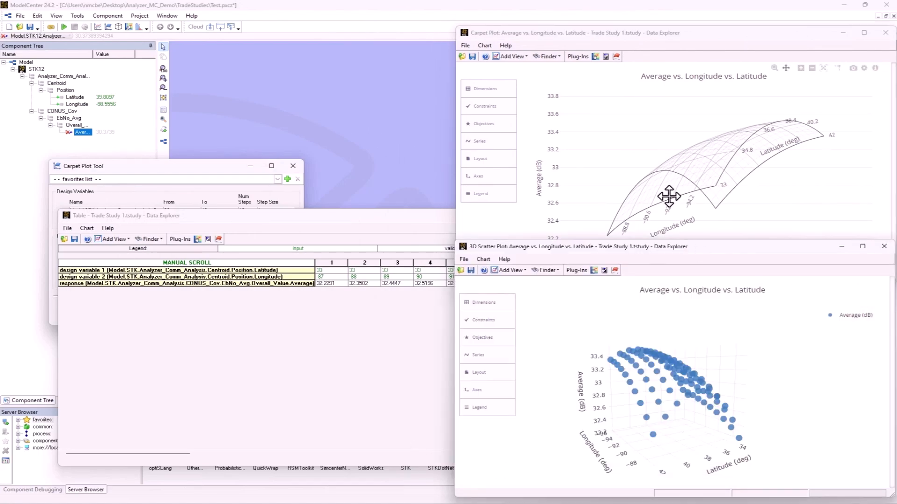
pyautogui.click(630, 156)
pyautogui.moveTo(630, 157); pyautogui.dragTo(657, 168)
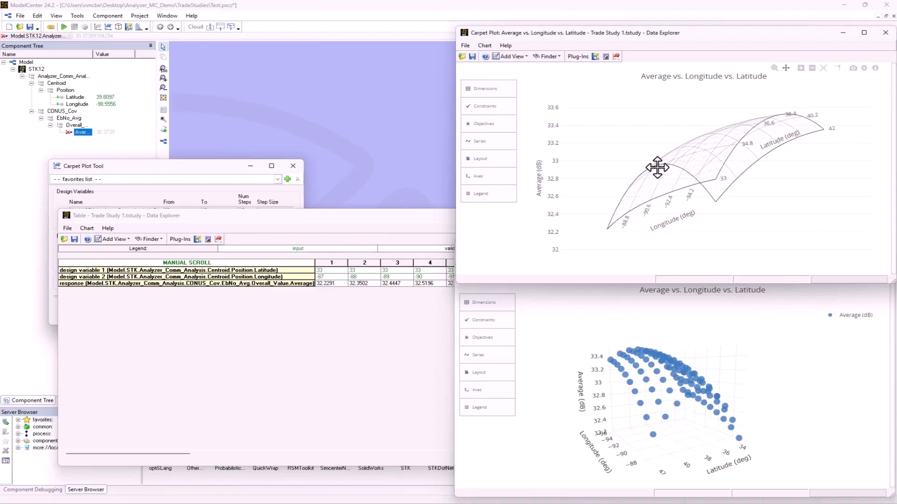
pyautogui.click(884, 32)
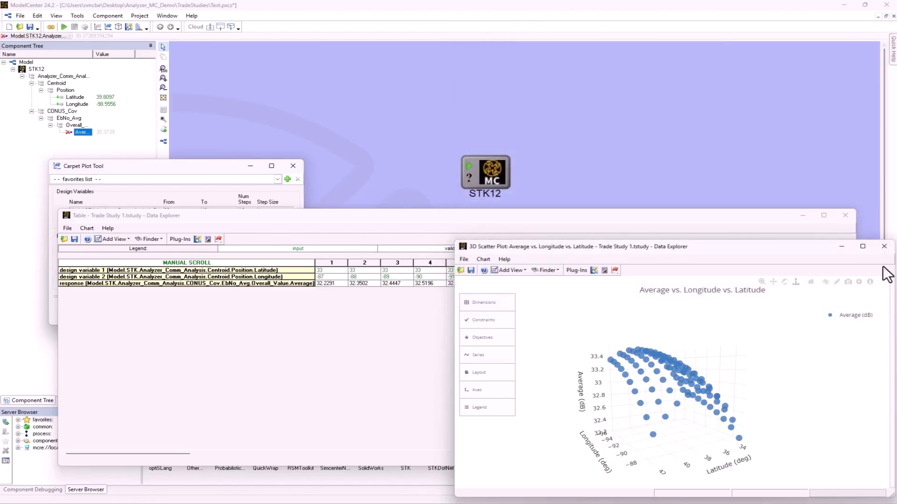
# Close the 3D scatter plot, the Trade Study 1 table without saving, and the Carpet Plot Tool
pyautogui.click(884, 246)
pyautogui.click(845, 216)
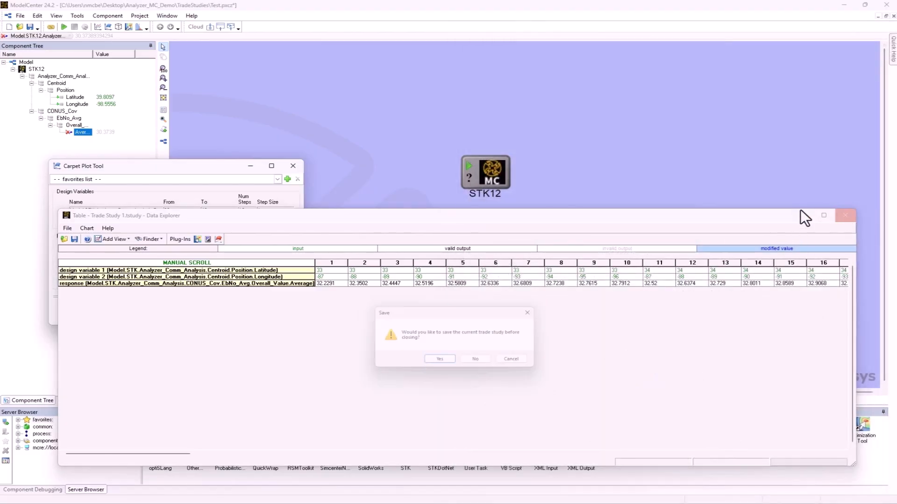
pyautogui.click(472, 362)
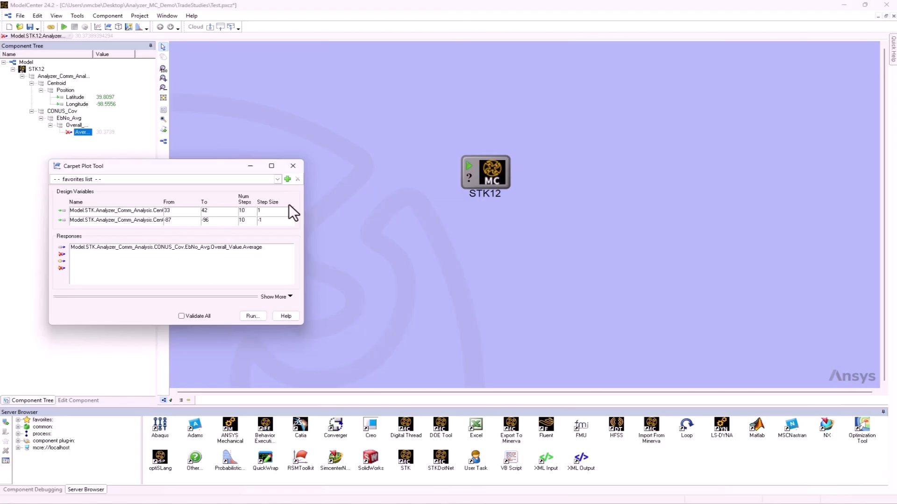
pyautogui.click(293, 167)
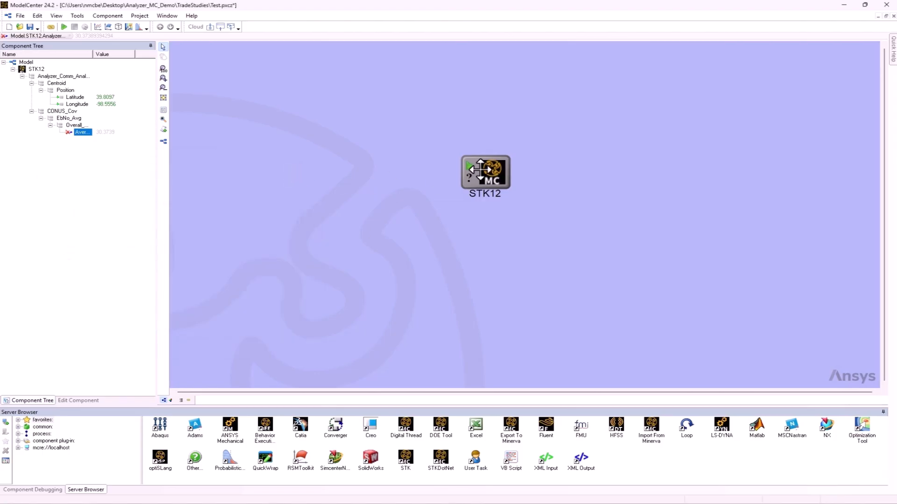
# Move the STK12 component slightly to the left in the model workspace and deselect it
pyautogui.click(474, 172)
pyautogui.moveTo(474, 172); pyautogui.dragTo(444, 173)
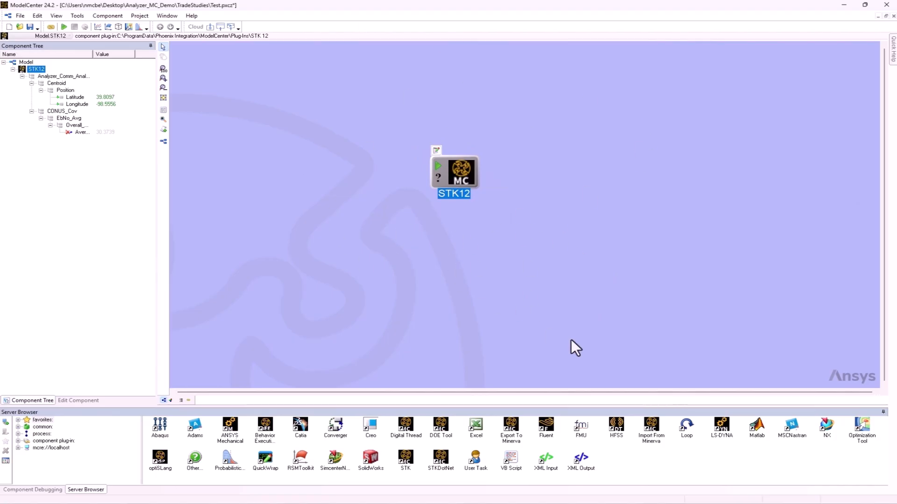
pyautogui.click(475, 346)
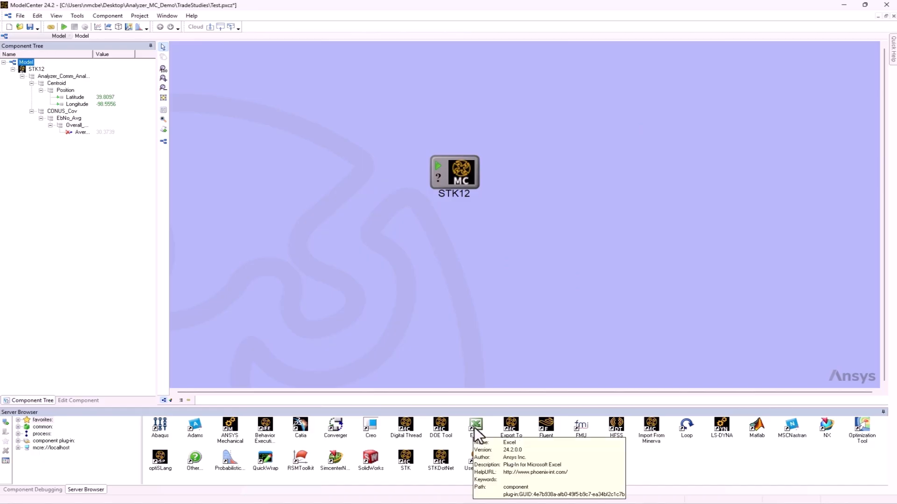
# Add an Excel component beside STK12, manually importing Book1.xlsx and keeping the name Excel Plug-In and the Expanded PACZ Folder save style
pyautogui.moveTo(472, 430); pyautogui.dragTo(559, 174)
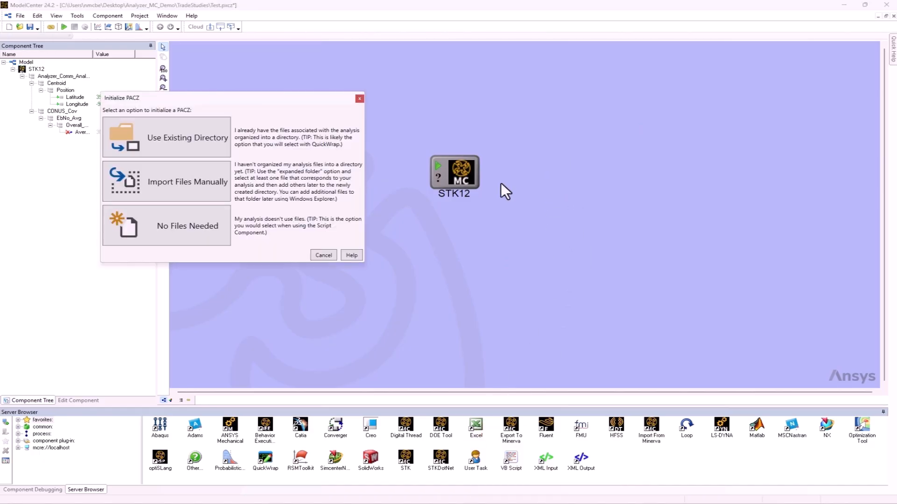
pyautogui.click(167, 186)
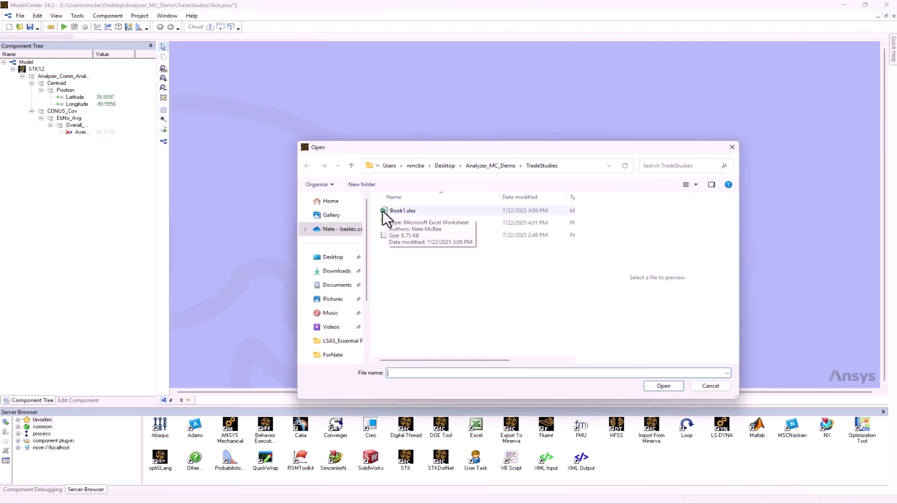
pyautogui.click(397, 211)
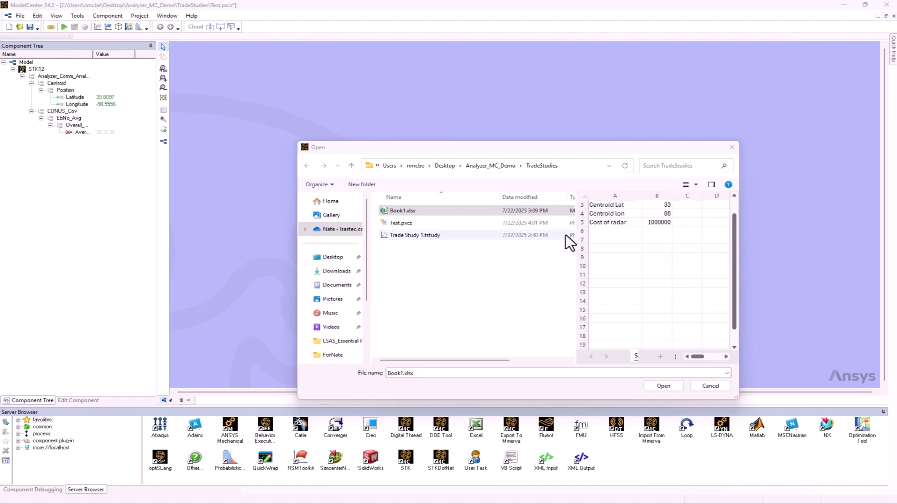
pyautogui.click(669, 387)
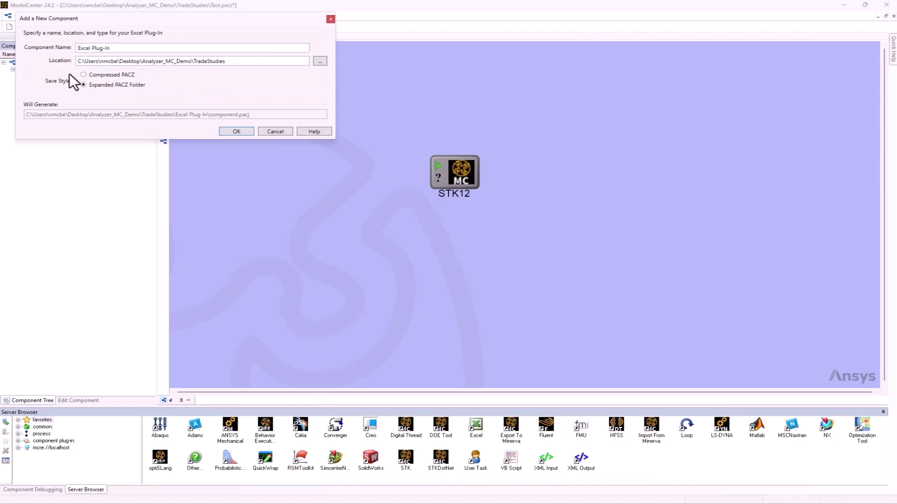
pyautogui.click(237, 131)
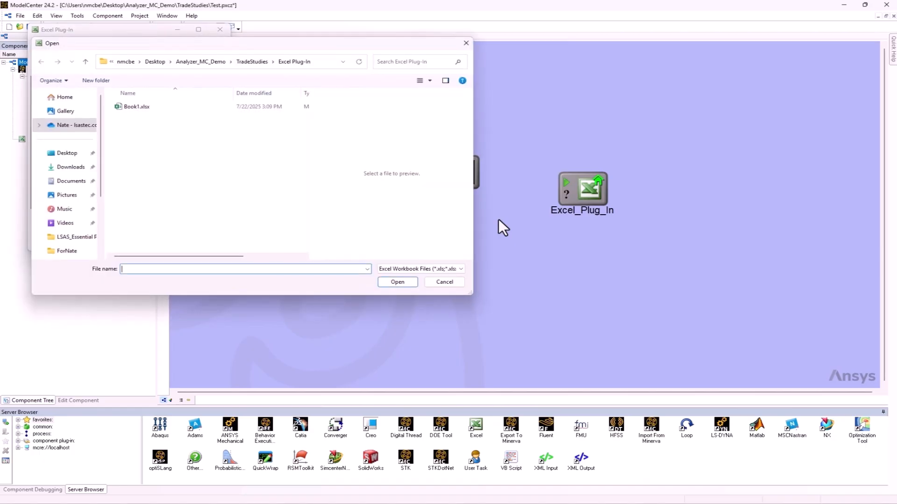
# Load Book1.xlsx as the Excel component's plug-in file, dismiss the warning and move the plug-in editor clear of the component tree
pyautogui.click(131, 108)
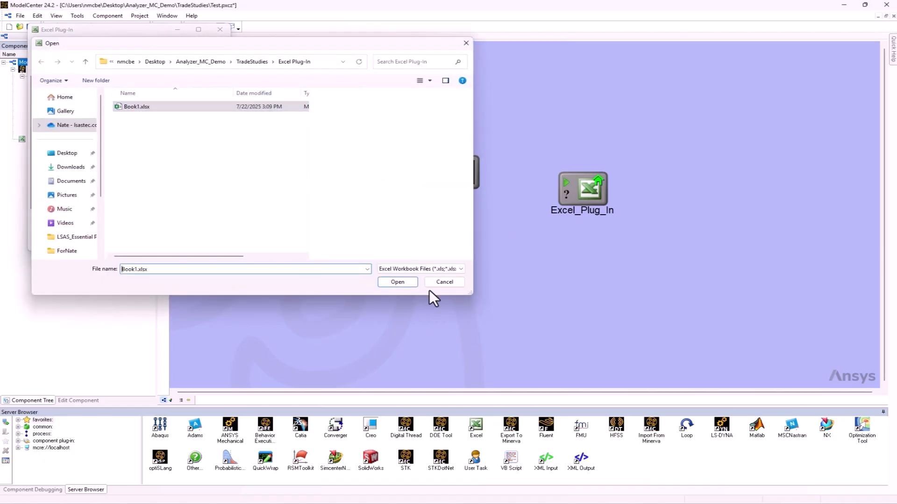
pyautogui.click(396, 282)
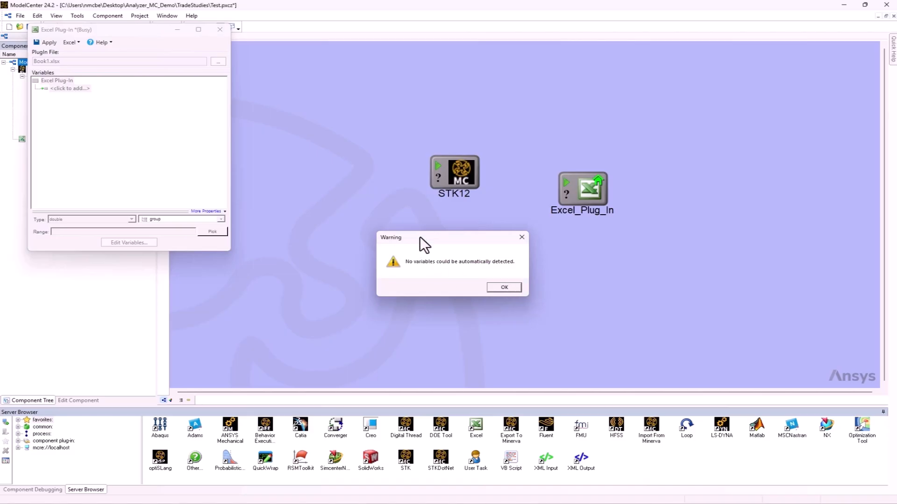
pyautogui.moveTo(420, 237); pyautogui.dragTo(382, 223)
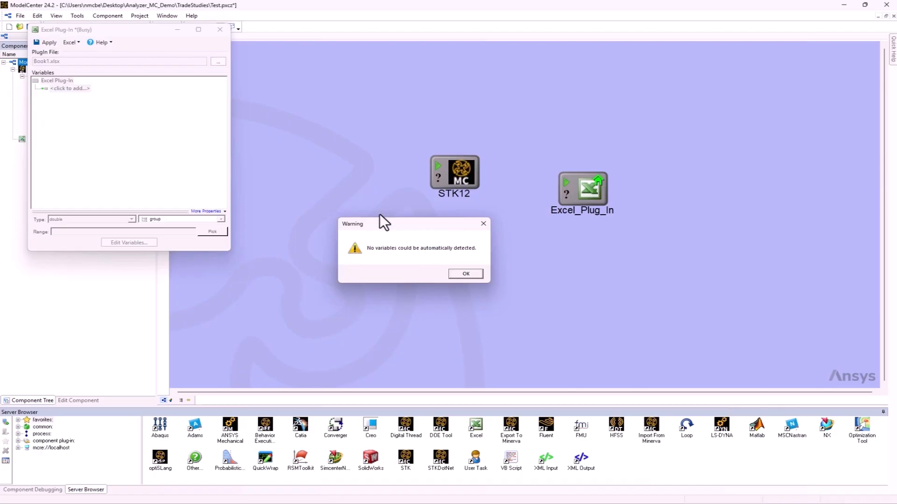
pyautogui.moveTo(399, 225); pyautogui.dragTo(382, 231)
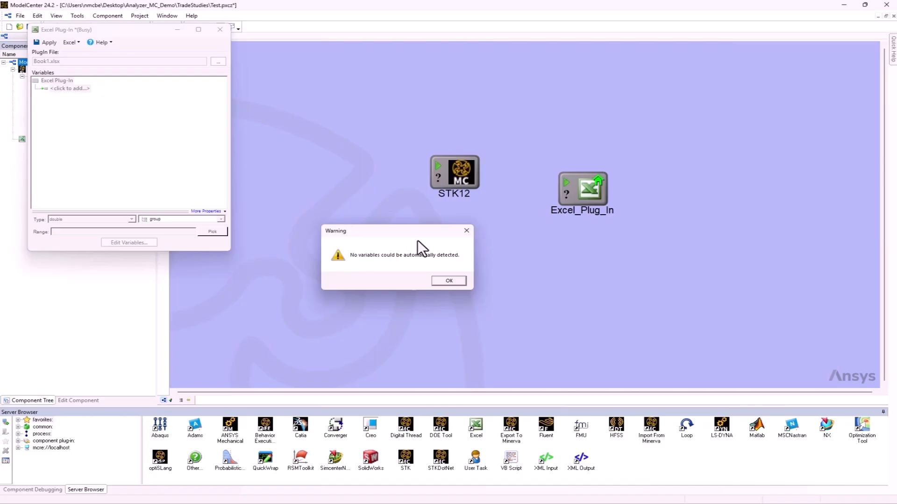
pyautogui.click(450, 279)
pyautogui.moveTo(122, 31); pyautogui.dragTo(275, 115)
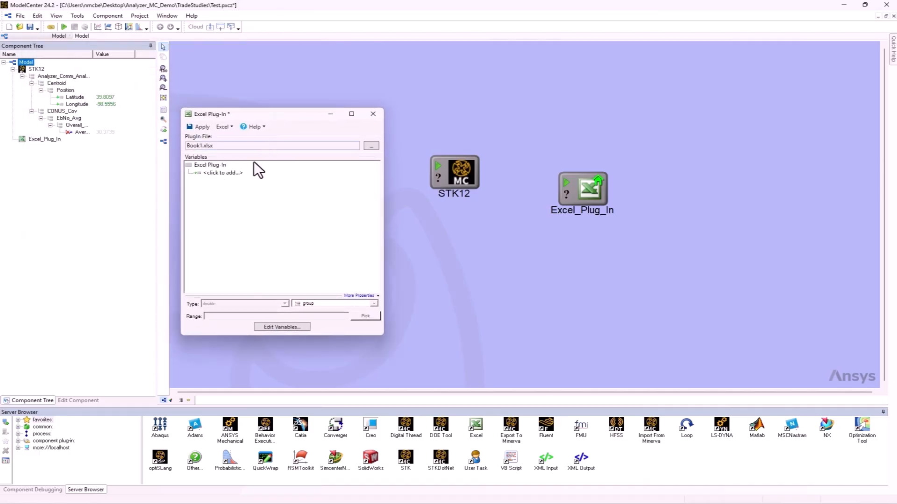
# Add an input variable named Lat to the Excel plug-in and map it to cell B3, the Centroid Lat value
pyautogui.click(216, 172)
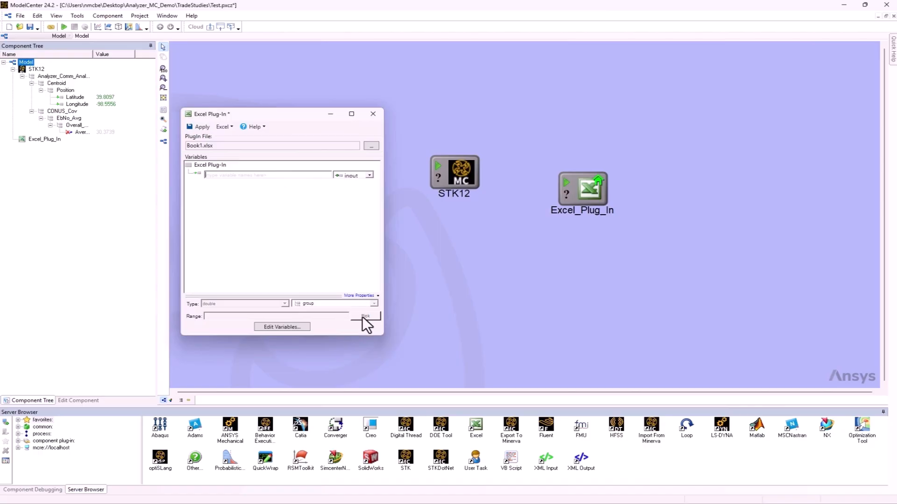
pyautogui.write('Lat')
pyautogui.press('Return')
pyautogui.click(210, 172)
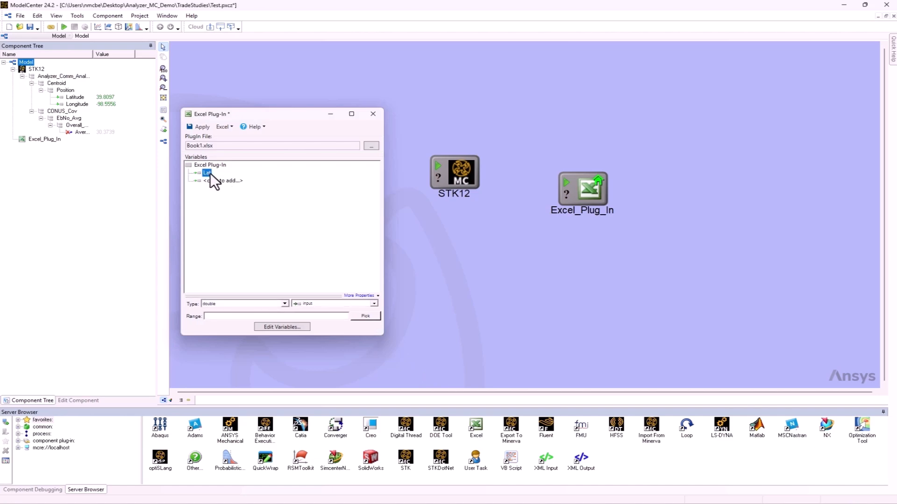
pyautogui.click(365, 317)
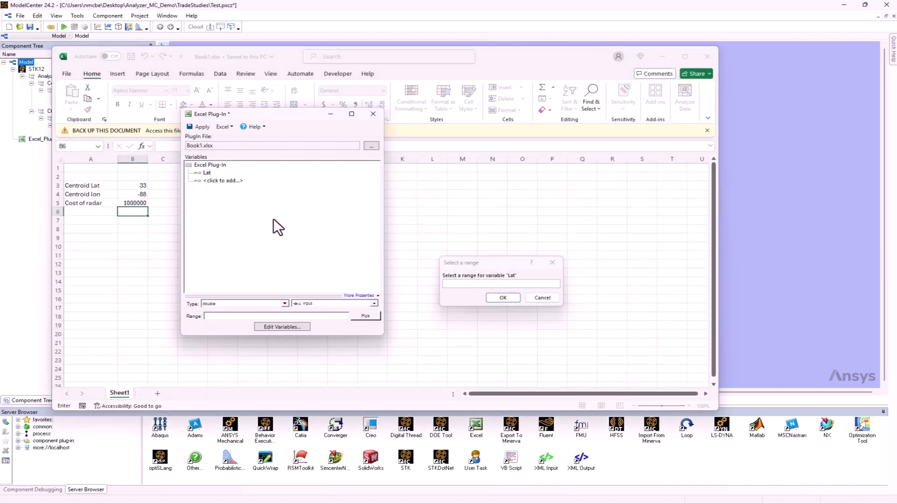
pyautogui.click(143, 189)
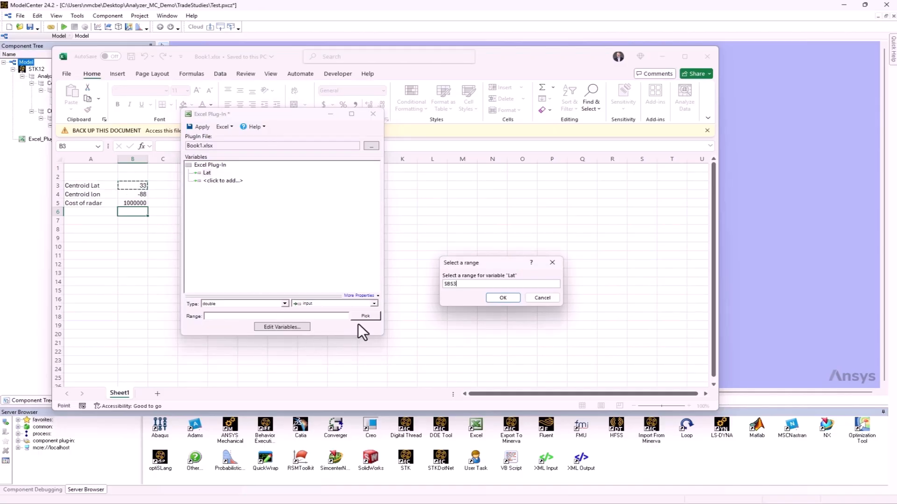
pyautogui.click(503, 298)
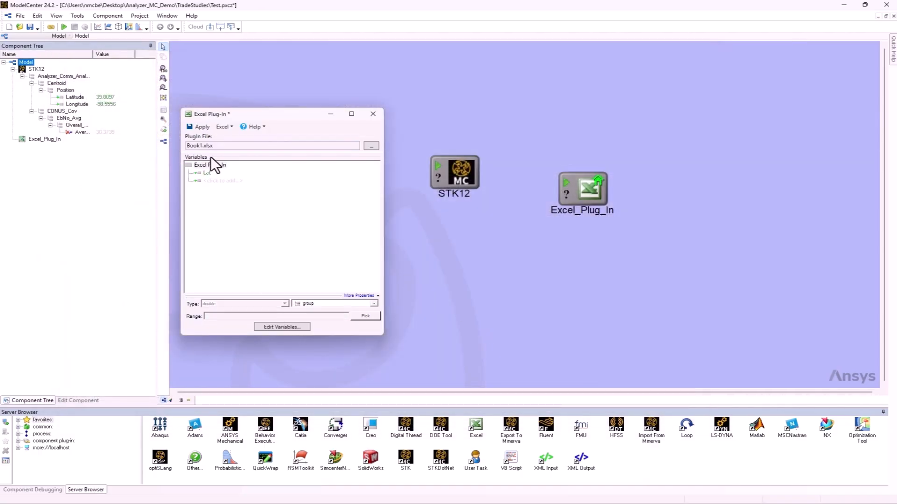
# Add an input variable named Lon mapped to cell B4, and apply the plug-in configuration and close its editor
pyautogui.click(219, 181)
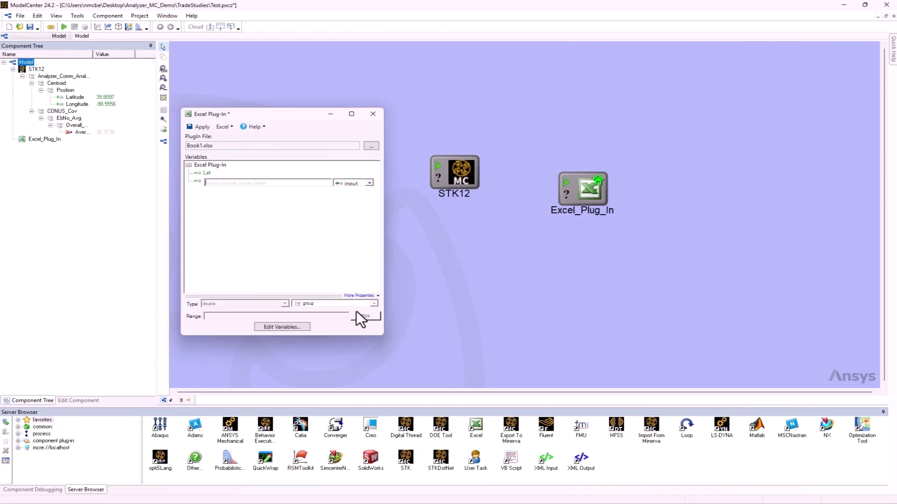
pyautogui.write('Lon')
pyautogui.press('Return')
pyautogui.click(359, 316)
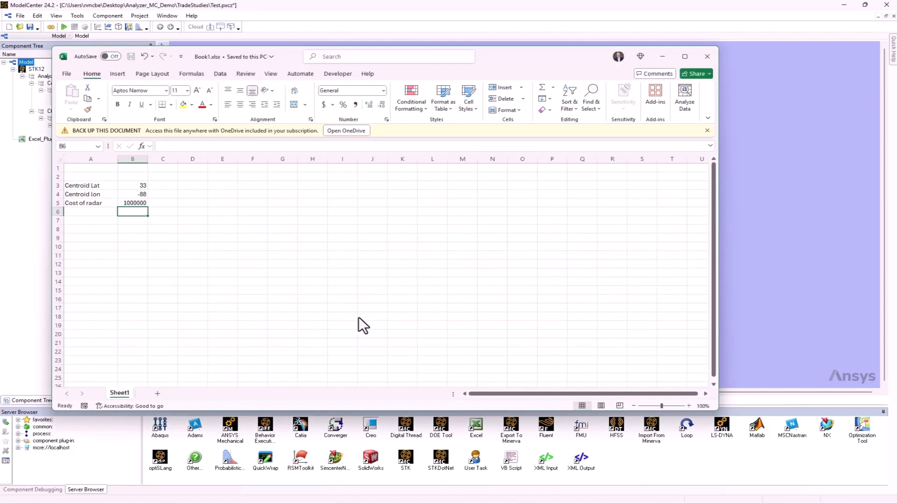
pyautogui.click(129, 196)
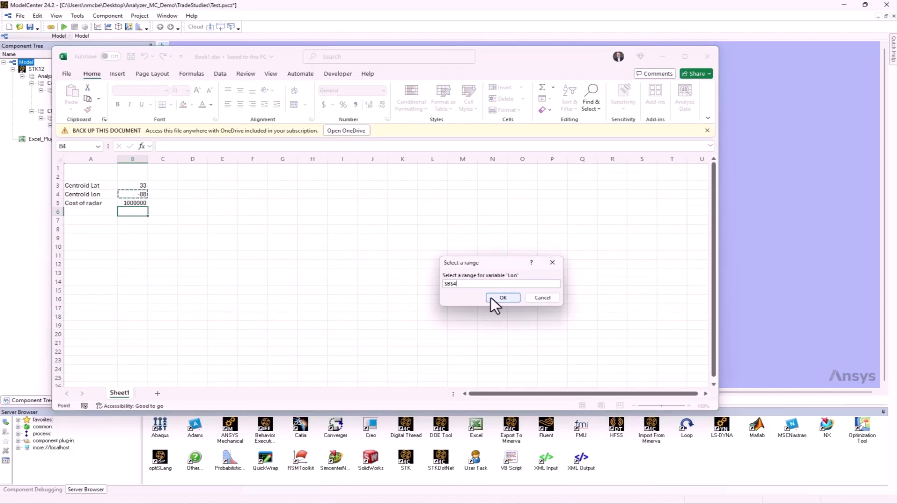
pyautogui.click(492, 297)
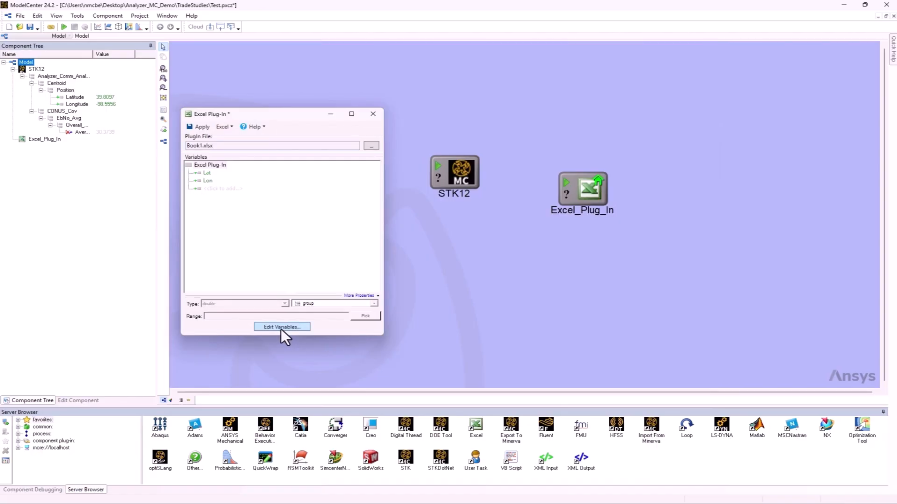
pyautogui.click(197, 127)
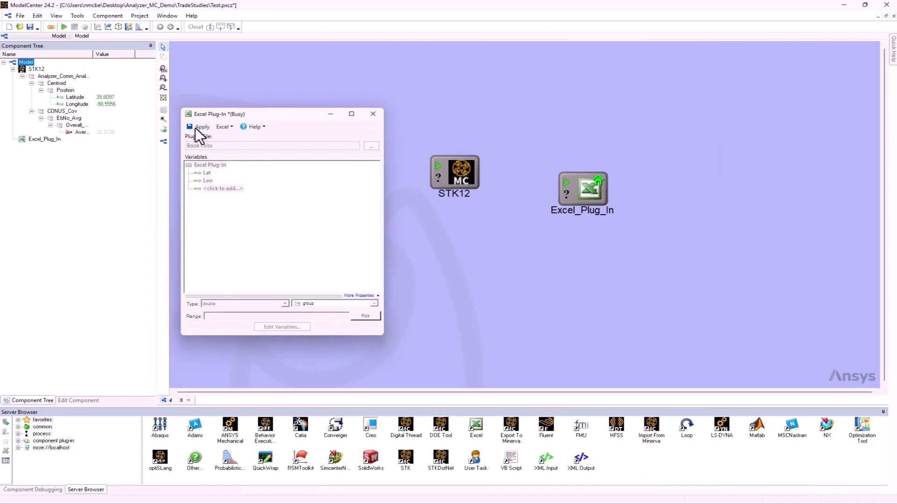
pyautogui.click(372, 114)
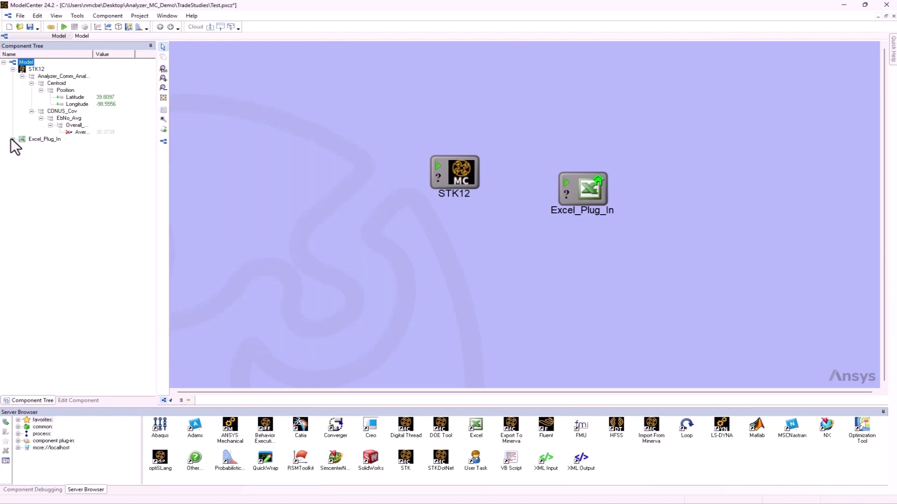
# Expand Excel_Plug_In in the component tree and set its Lat to 32 and Lon to -87
pyautogui.click(13, 139)
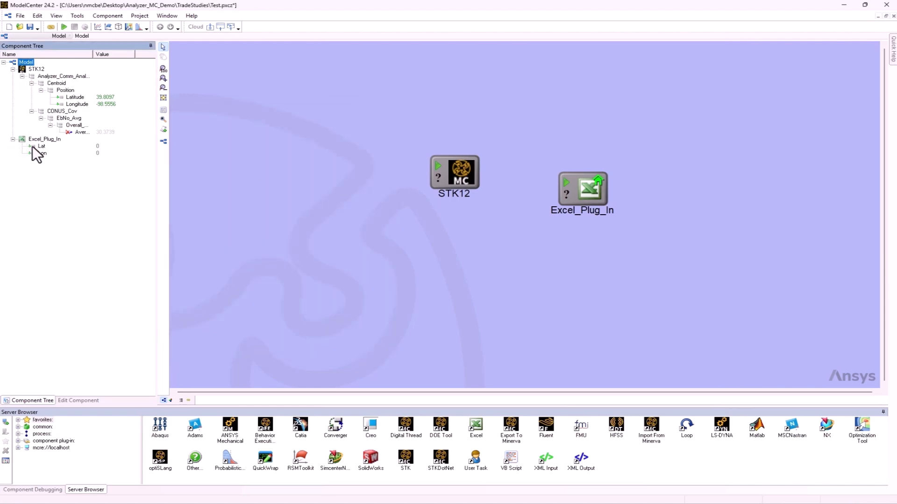
pyautogui.click(31, 147)
pyautogui.click(99, 146)
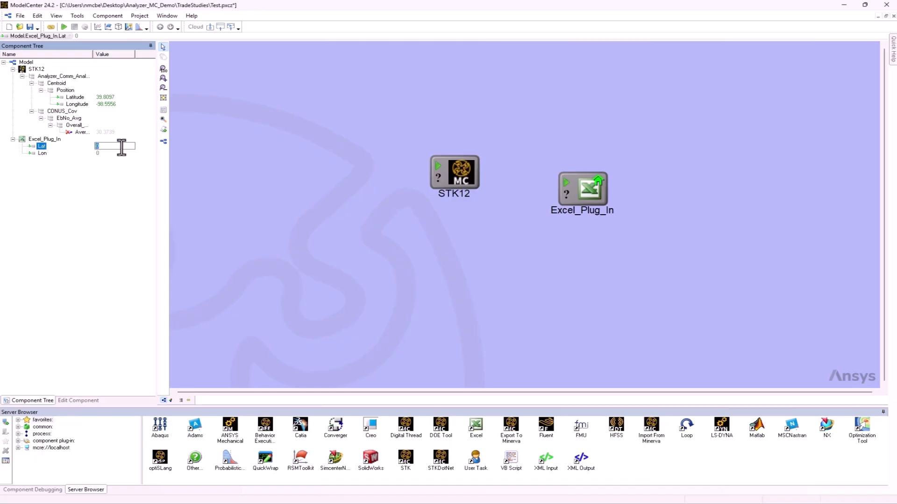
pyautogui.write('32')
pyautogui.click(114, 154)
pyautogui.write('-87')
pyautogui.press('Return')
# Link Excel_Plug_In's Lat and Lon to the STK12 centroid's Latitude and Longitude, and accept the links
pyautogui.moveTo(589, 189); pyautogui.dragTo(453, 171)
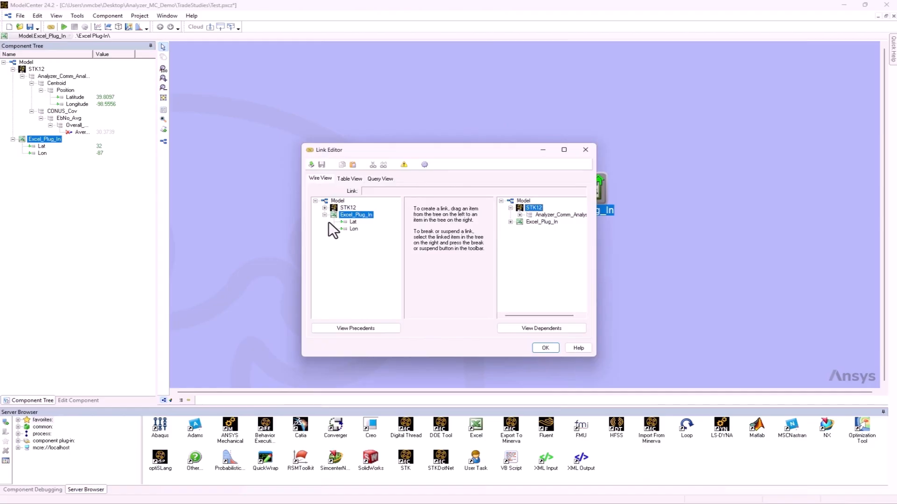
pyautogui.click(519, 215)
pyautogui.click(529, 221)
pyautogui.click(538, 229)
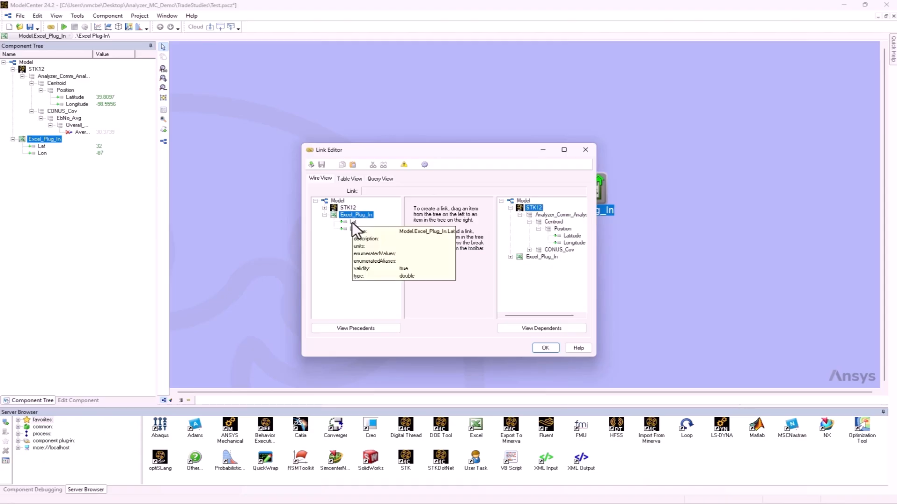
pyautogui.moveTo(352, 223); pyautogui.dragTo(569, 237)
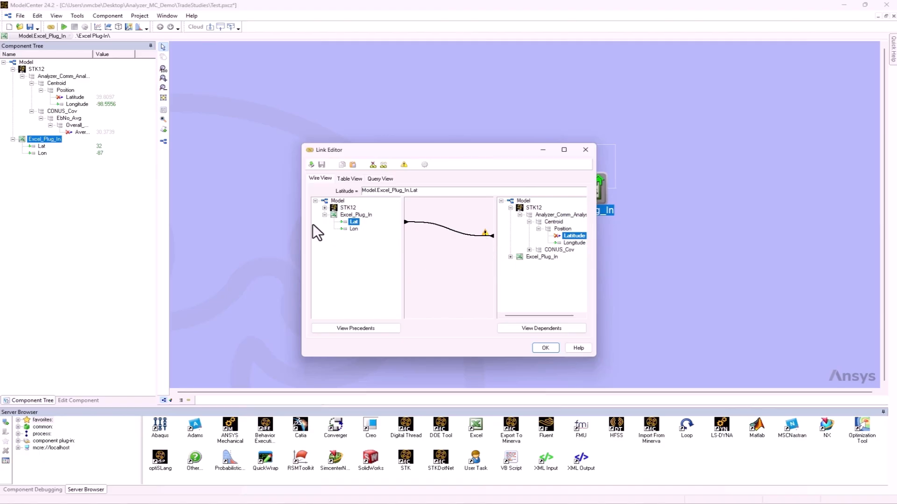
pyautogui.moveTo(352, 228); pyautogui.dragTo(574, 242)
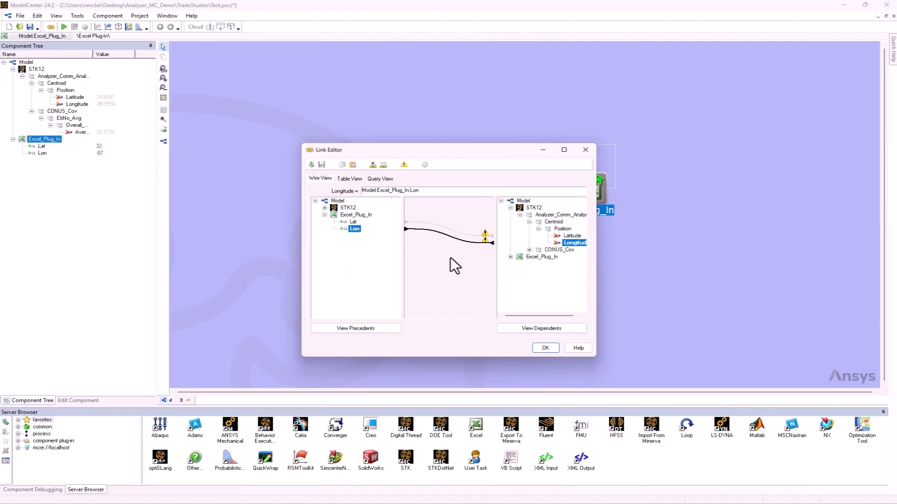
pyautogui.moveTo(485, 239)
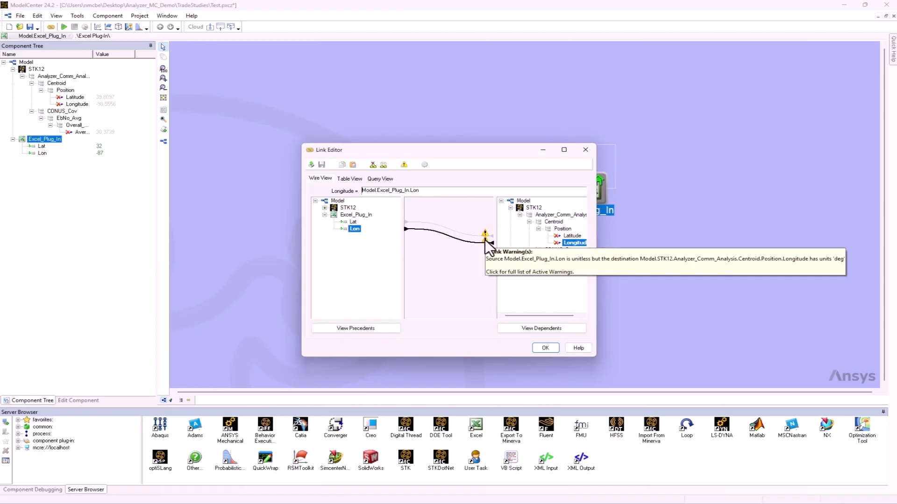
pyautogui.click(545, 348)
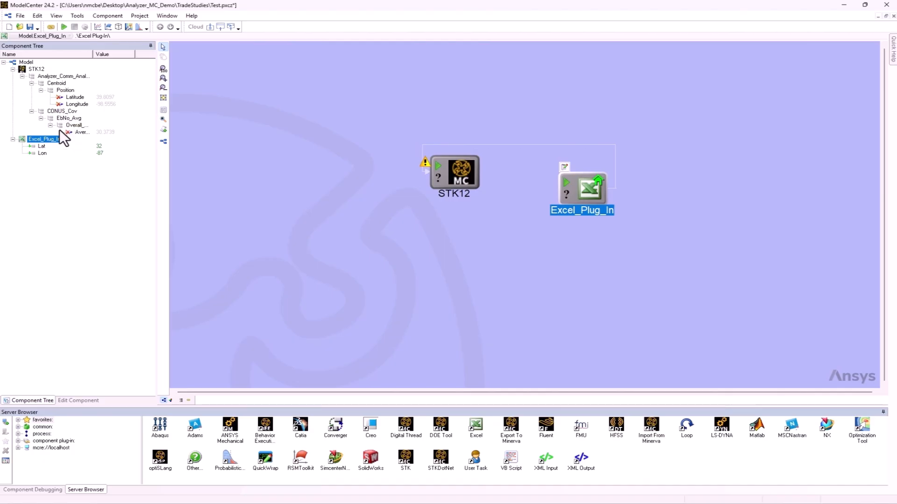
# Update the linked STK12 Latitude and Longitude values and run the component to recompute the overall Average EbNo
pyautogui.moveTo(61, 131); pyautogui.dragTo(57, 97)
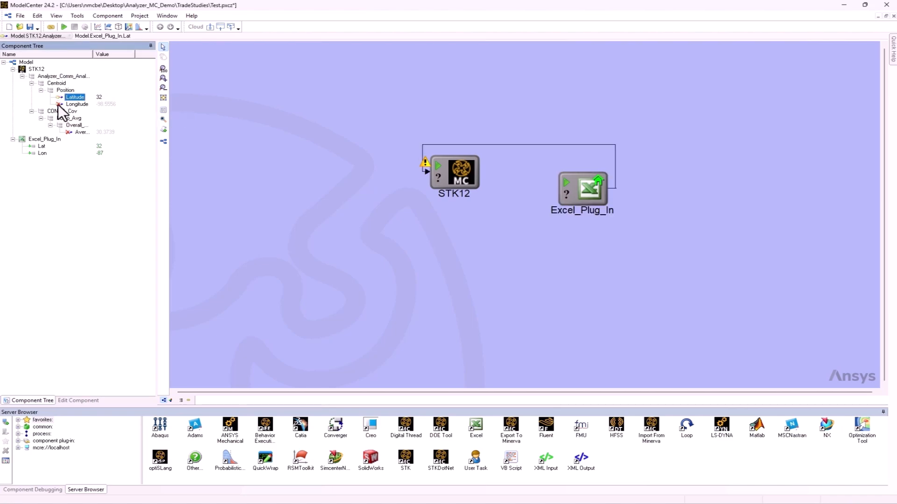
pyautogui.click(58, 104)
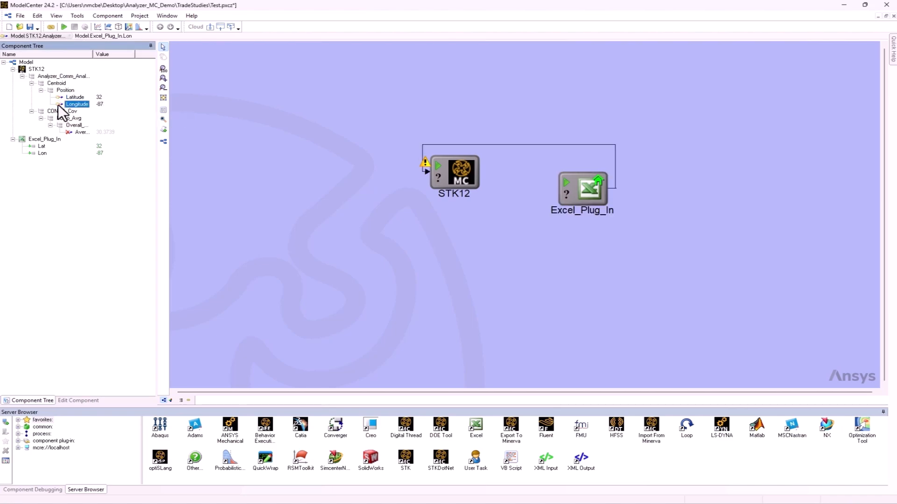
pyautogui.click(67, 133)
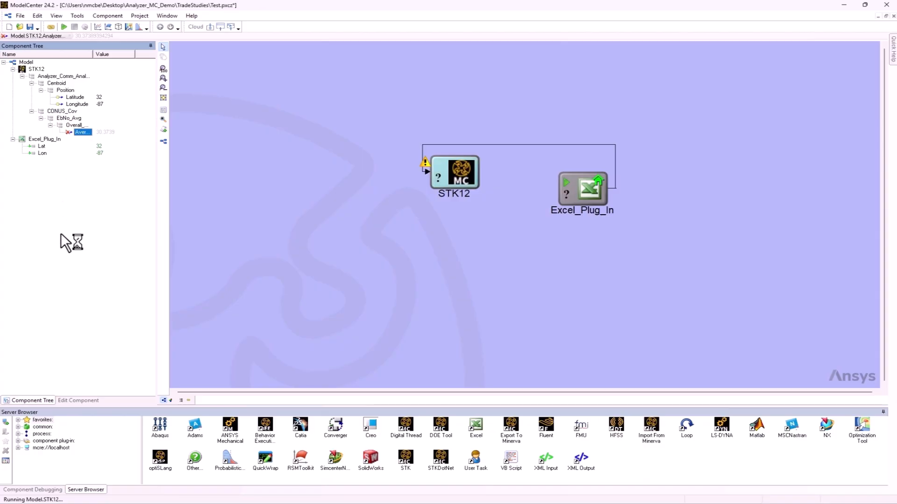